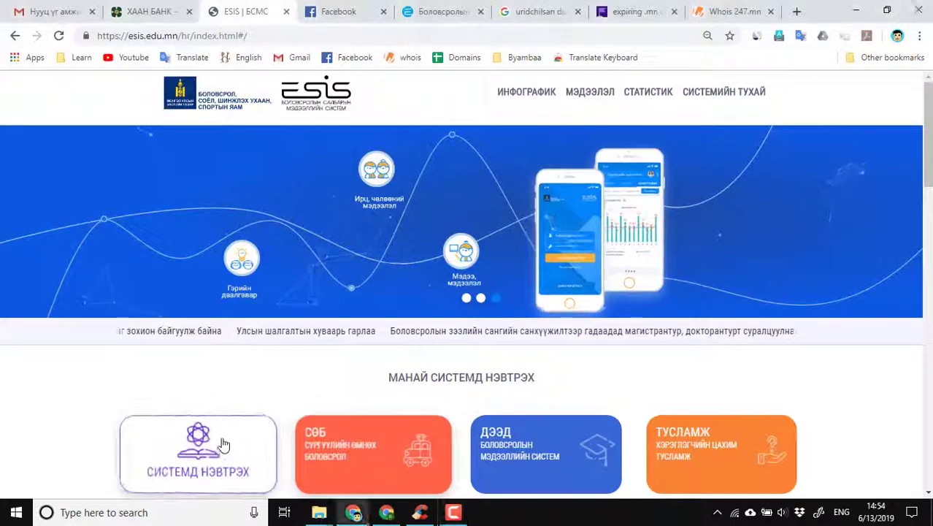
Log in to ESIS with the browser's saved credentials and continue into the school management dashboard
click(223, 444)
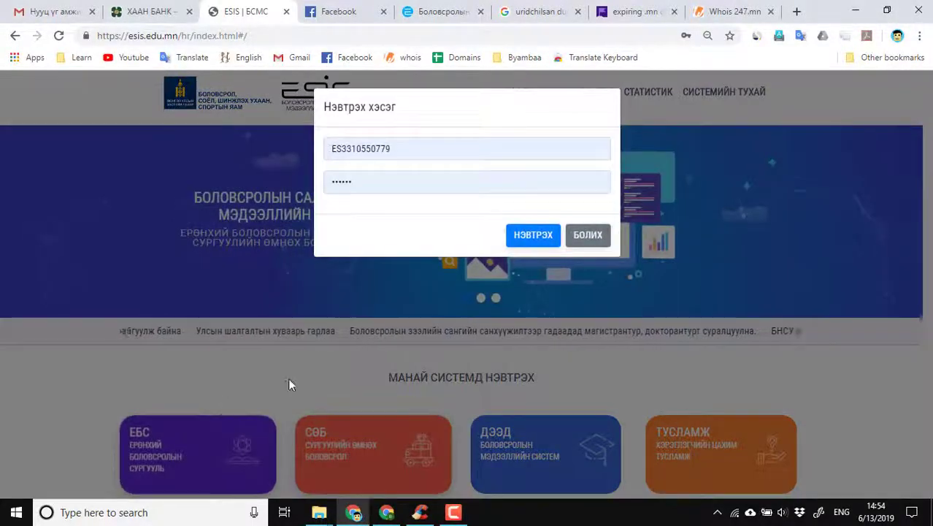
click(395, 148)
click(531, 236)
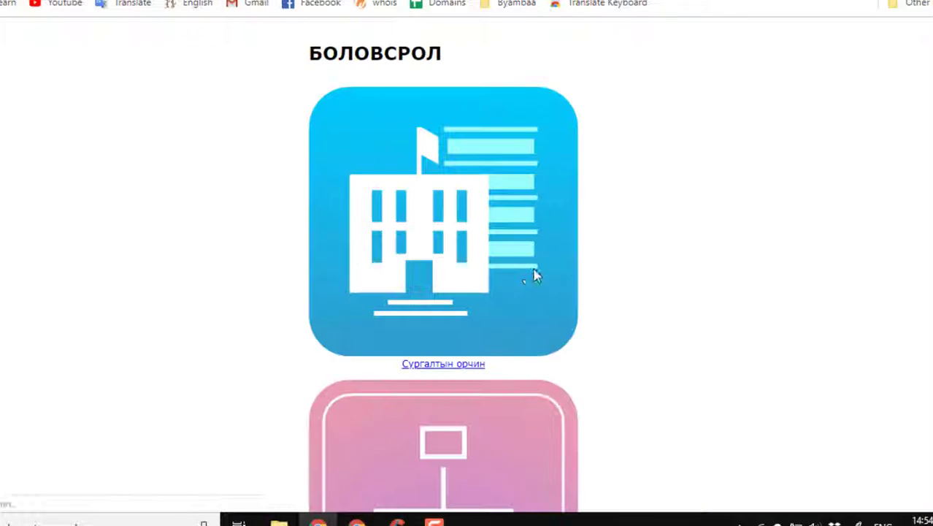
click(535, 271)
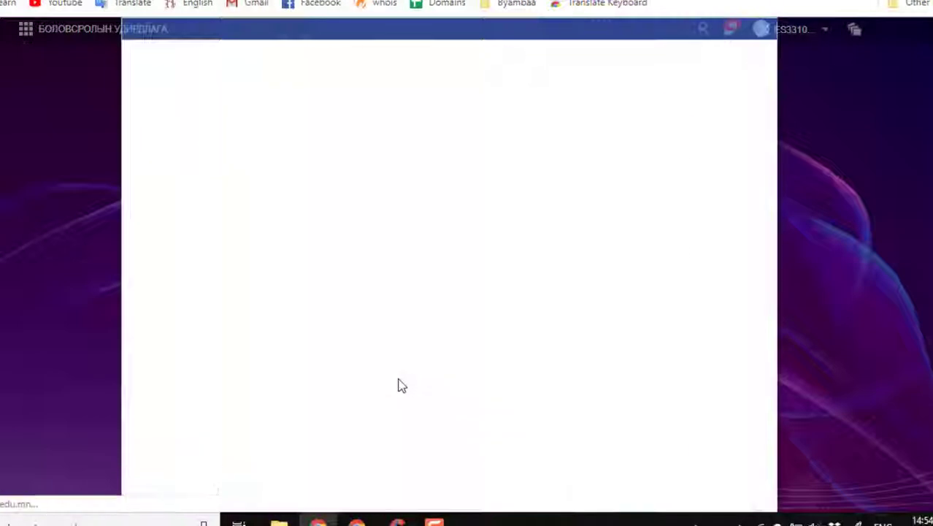
Dismiss the instructions and show group 9а's 26 graduates under Суурь боловсролын ердийн хөтөлбөр
click(762, 29)
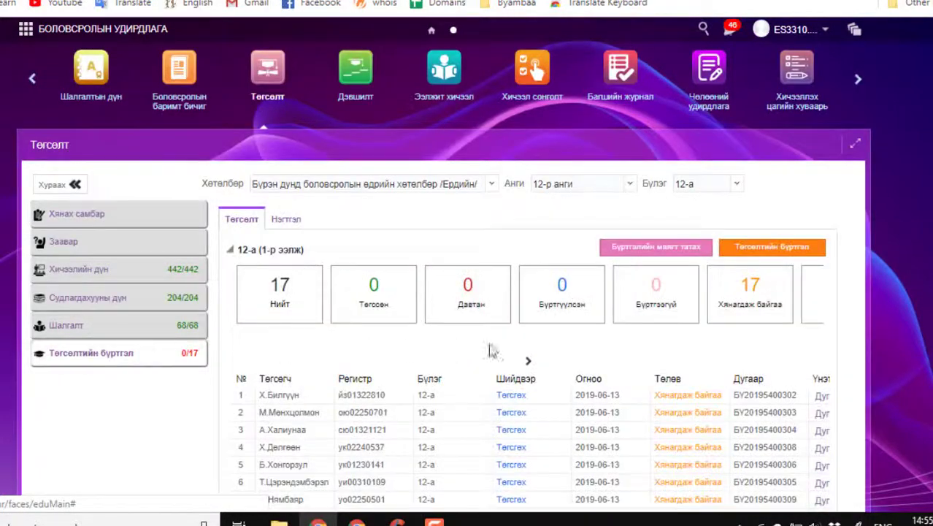
scroll(582, 449, down, 3)
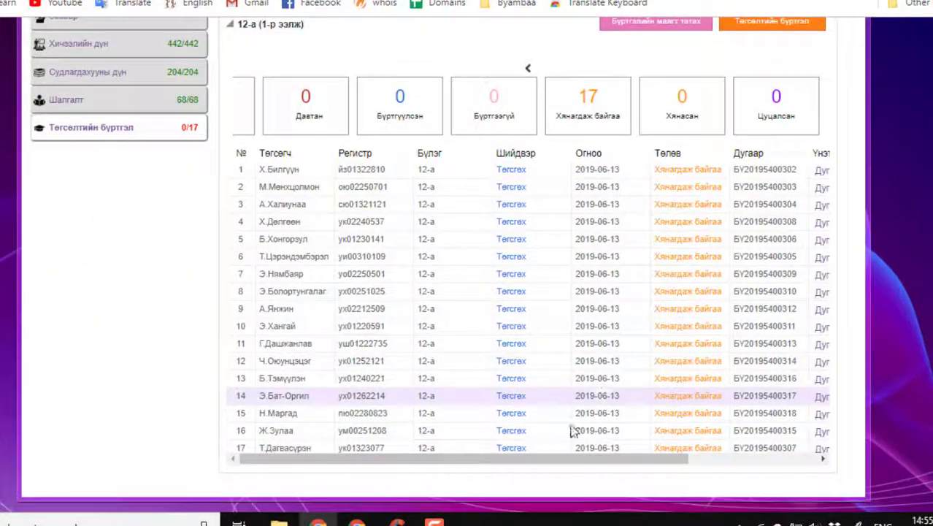
drag(554, 458, 694, 465)
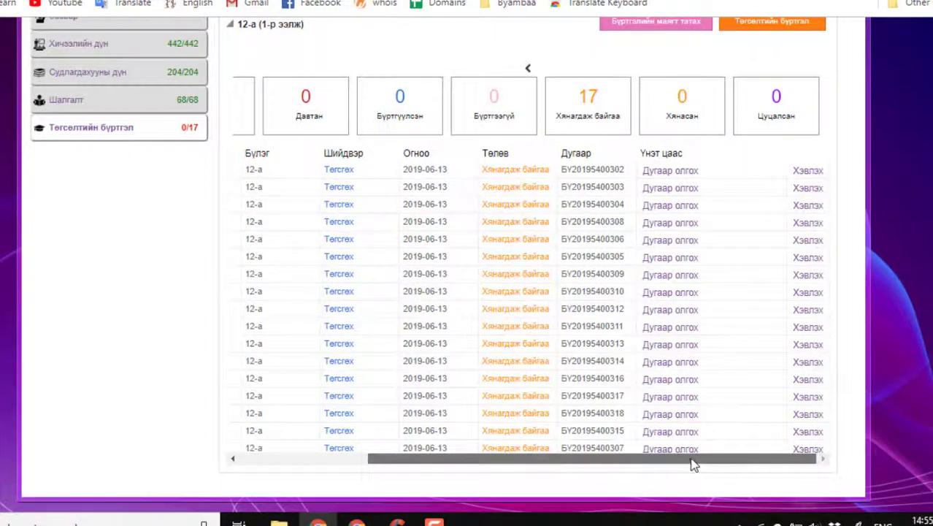
scroll(160, 280, up, 3)
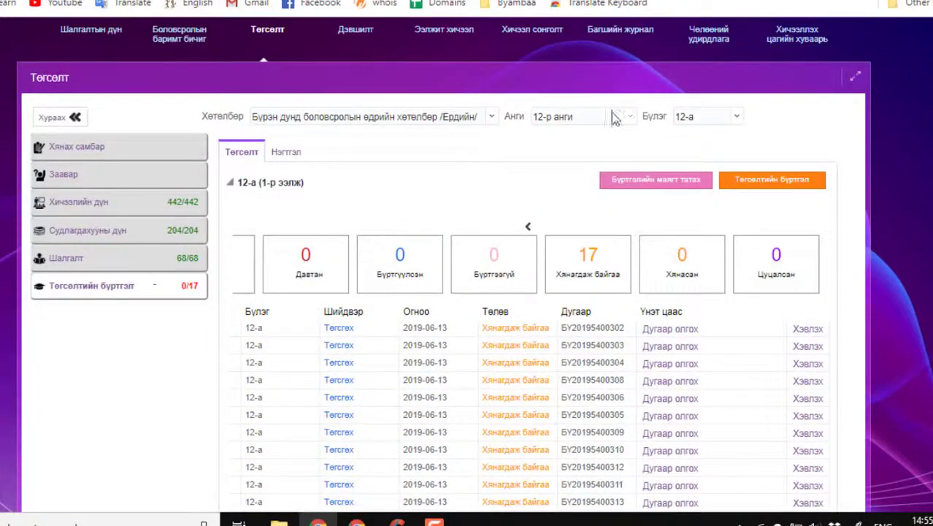
click(456, 121)
click(387, 141)
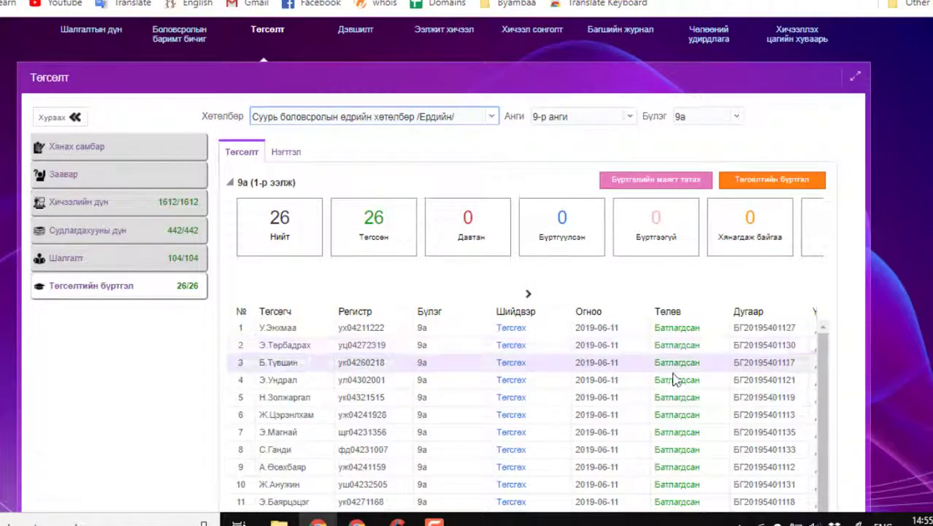
scroll(657, 387, down, 3)
drag(573, 460, 760, 455)
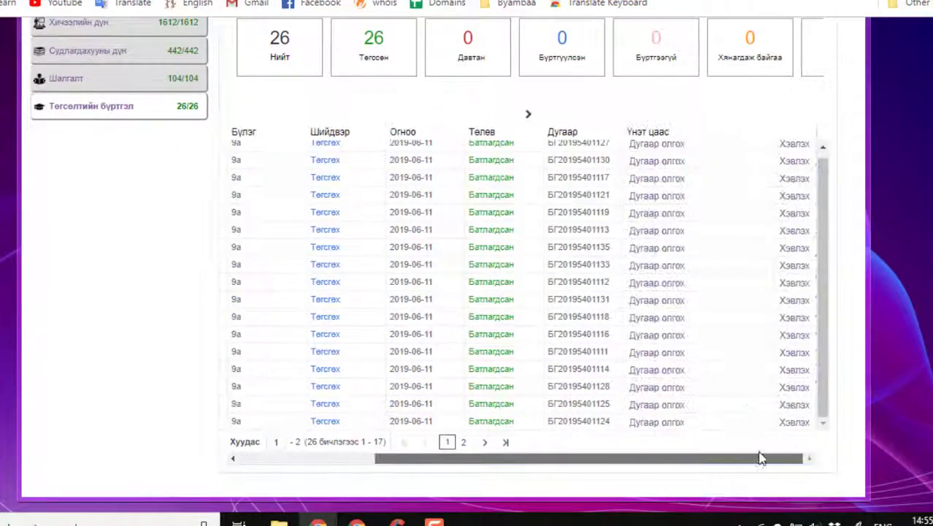
Confirm the first graduate's document number is Хоосон, cancel, then open Боловсролын баримт бичиг
click(668, 144)
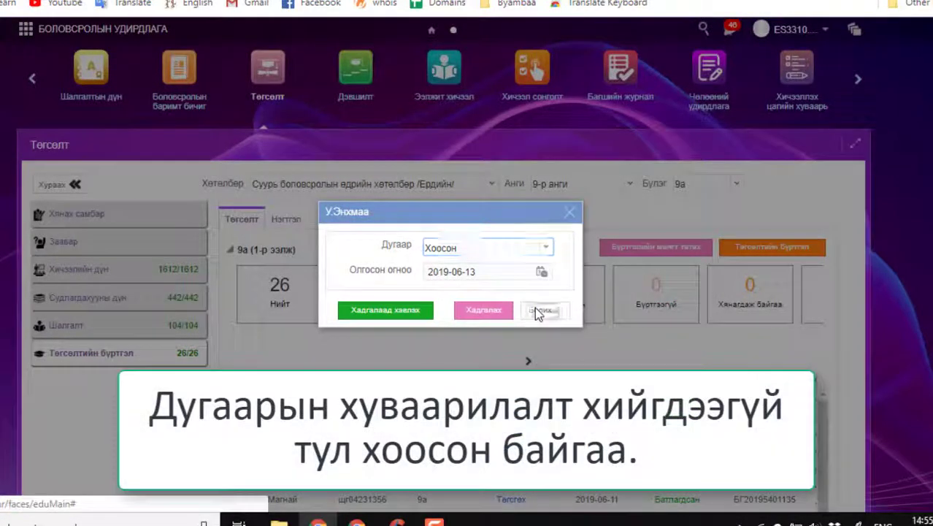
click(537, 310)
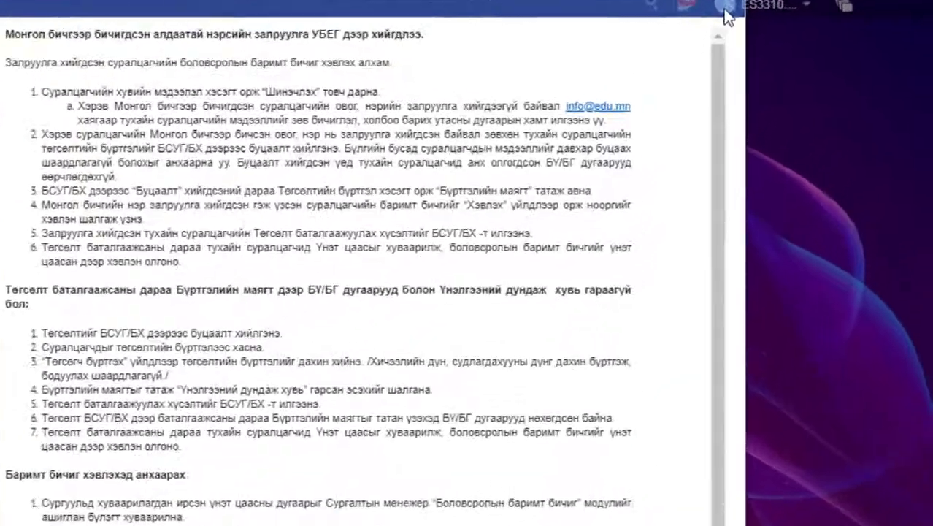
click(763, 28)
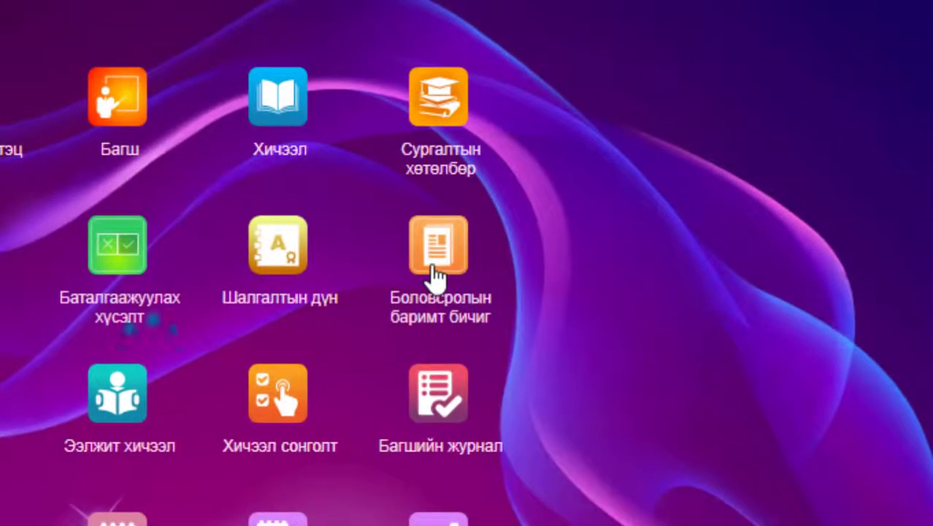
click(290, 203)
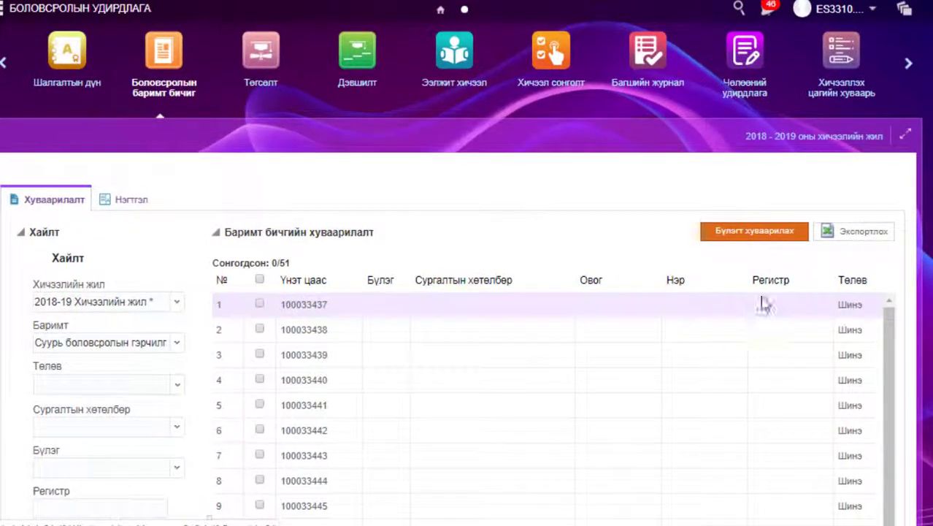
Tick blank sheets 100033437 through 100033443 in the document allocation list
click(771, 305)
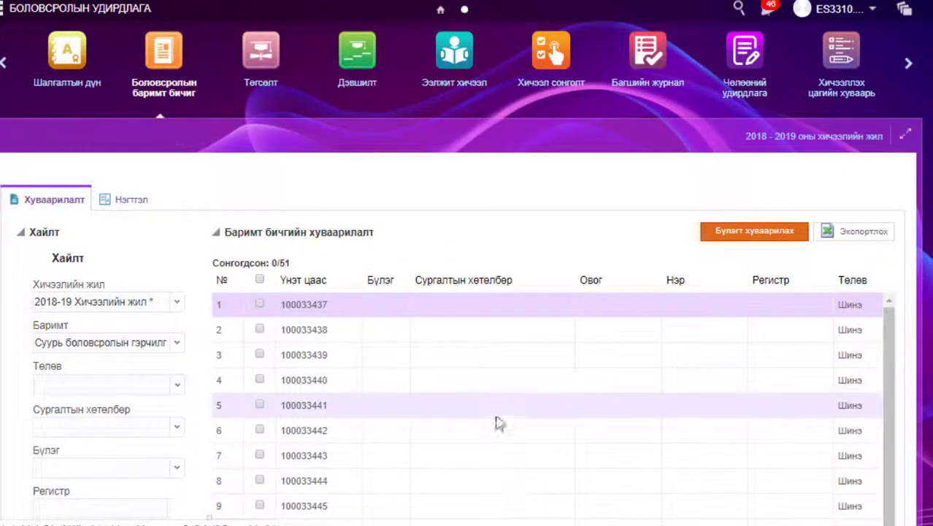
scroll(387, 380, down, 3)
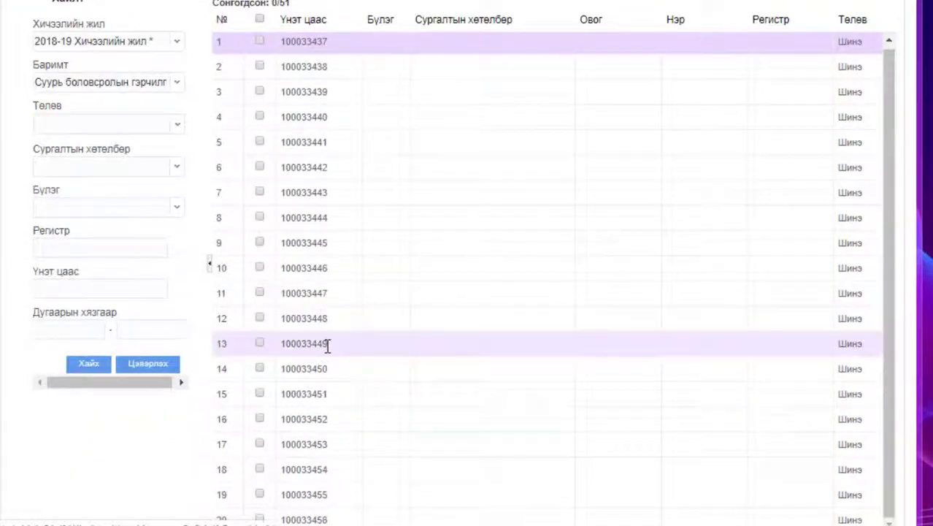
scroll(329, 350, down, 1)
scroll(348, 349, up, 4)
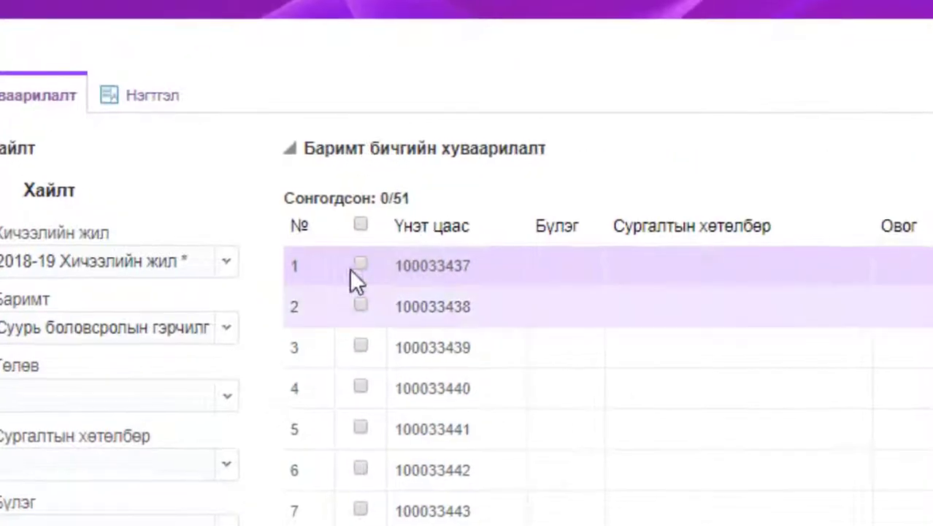
click(360, 263)
click(359, 305)
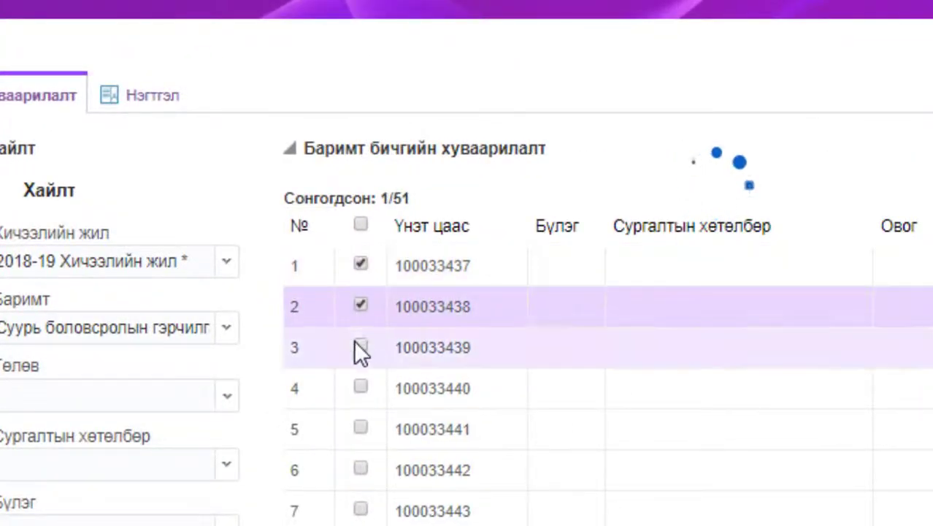
click(361, 346)
click(361, 386)
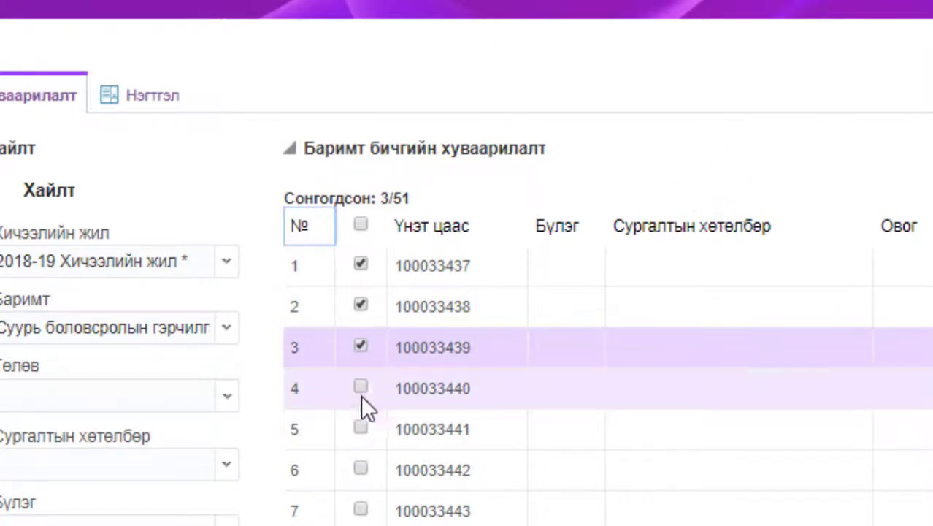
click(361, 399)
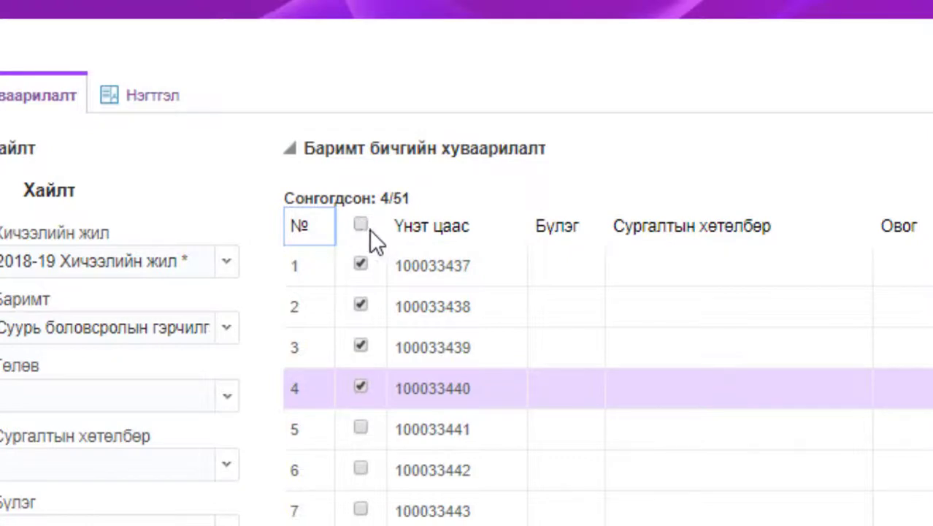
click(361, 429)
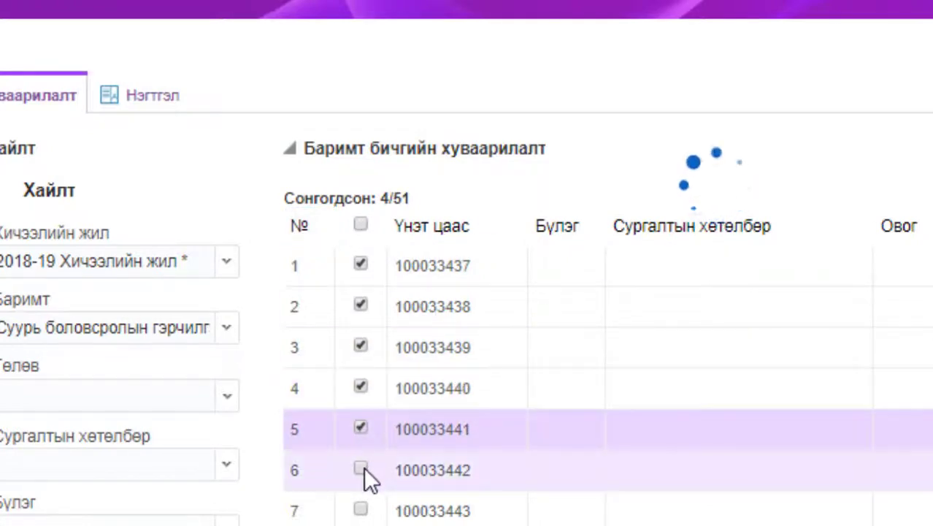
click(362, 467)
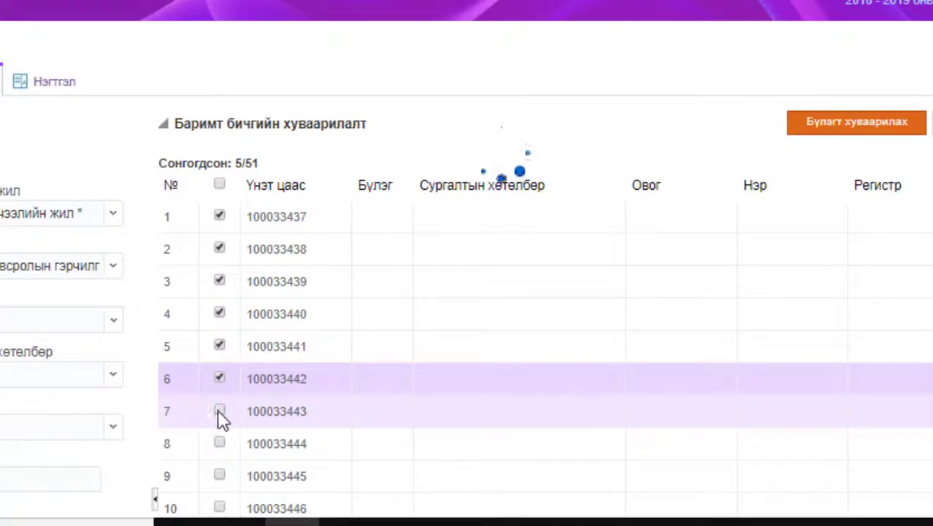
click(220, 411)
Tick sheets 100033444 through 100033456, completing the first 20 selected
scroll(314, 321, down, 5)
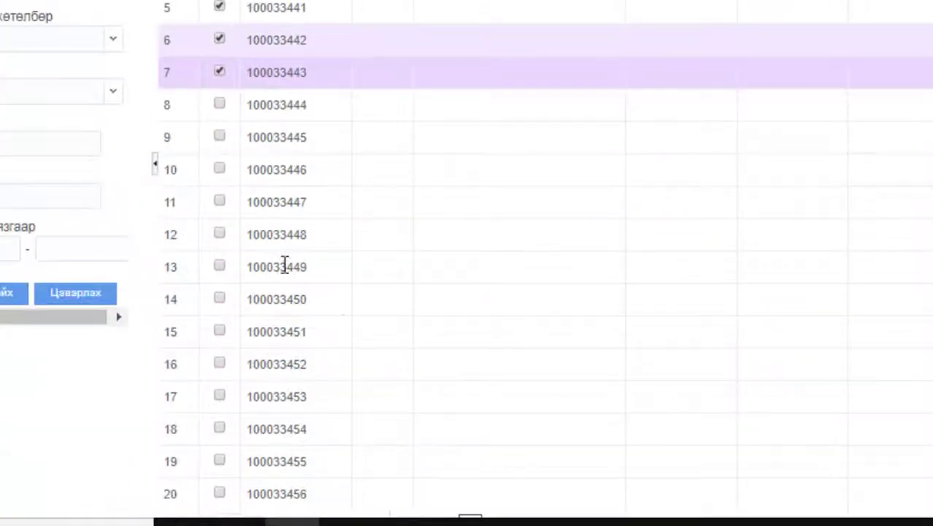
click(219, 110)
click(220, 140)
click(220, 173)
click(220, 205)
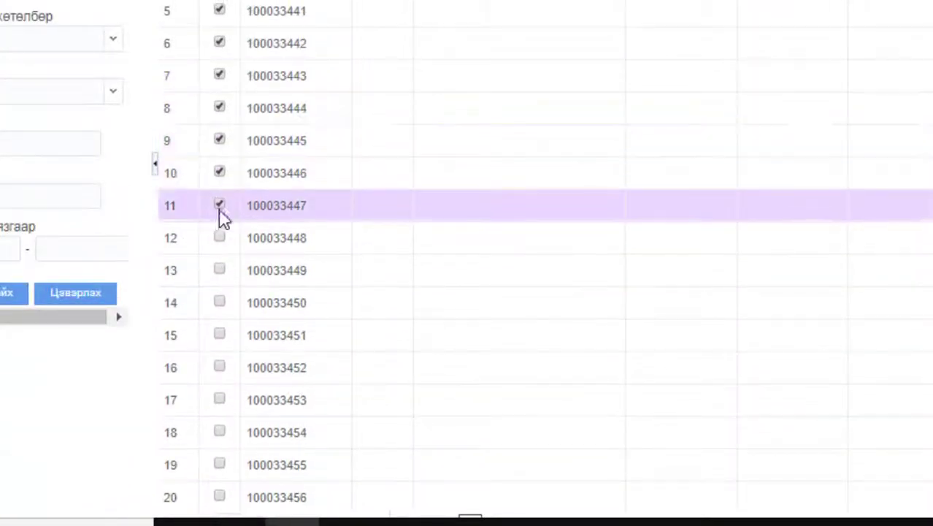
click(220, 237)
click(220, 271)
click(220, 302)
click(219, 335)
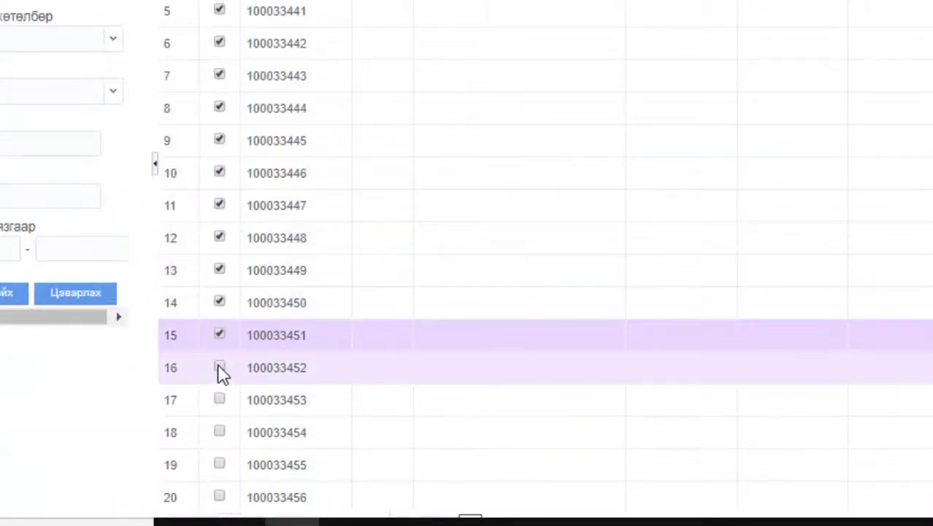
click(220, 367)
scroll(222, 405, down, 2)
click(221, 309)
click(222, 310)
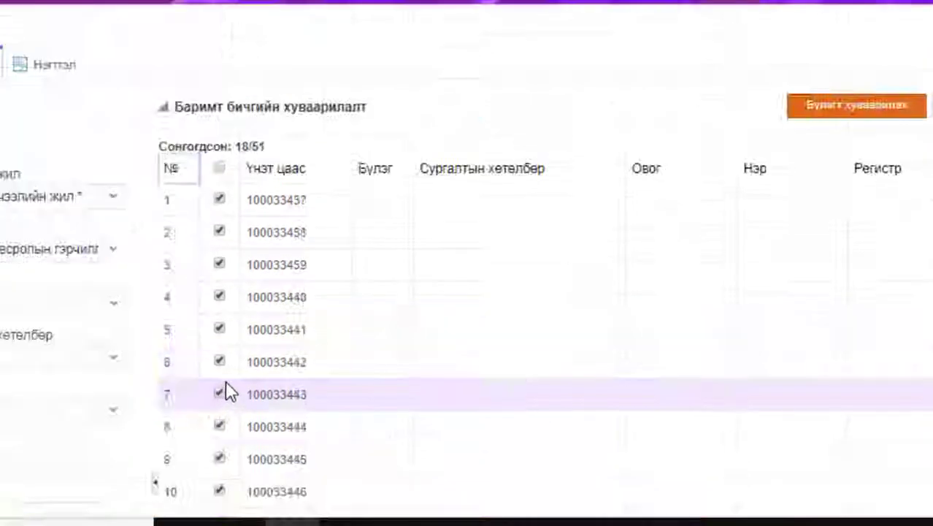
click(220, 340)
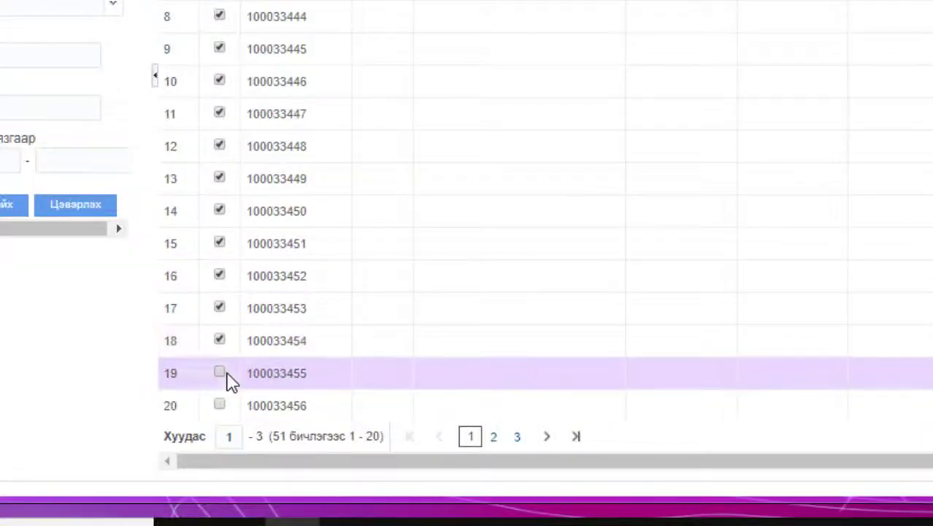
click(221, 374)
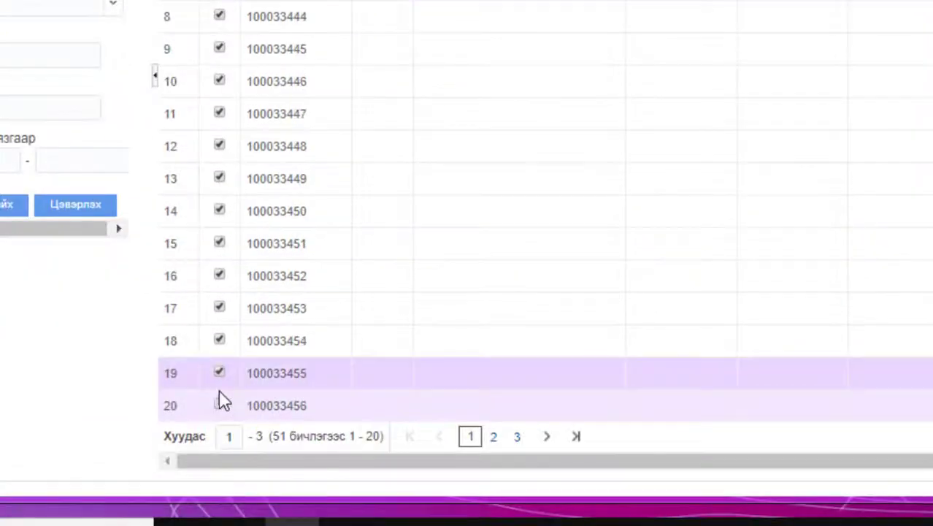
click(224, 410)
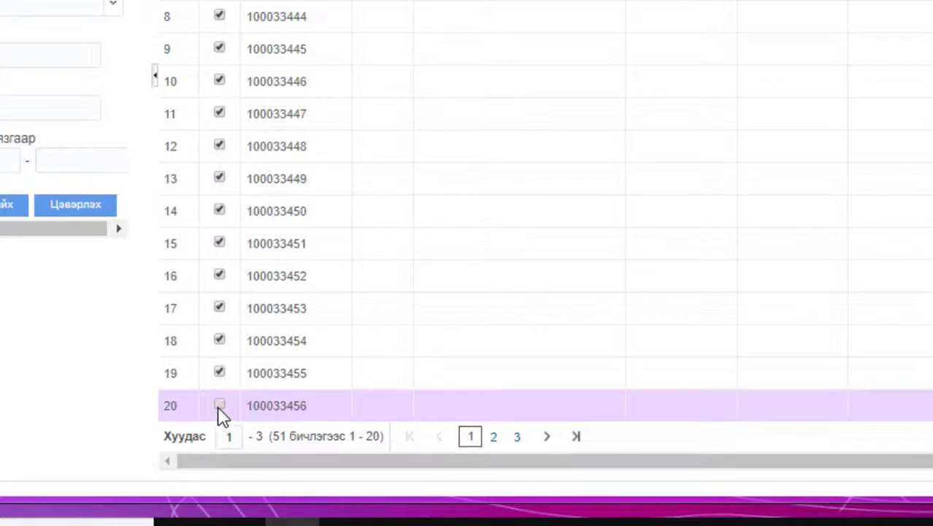
click(220, 405)
scroll(495, 407, up, 5)
scroll(495, 402, down, 5)
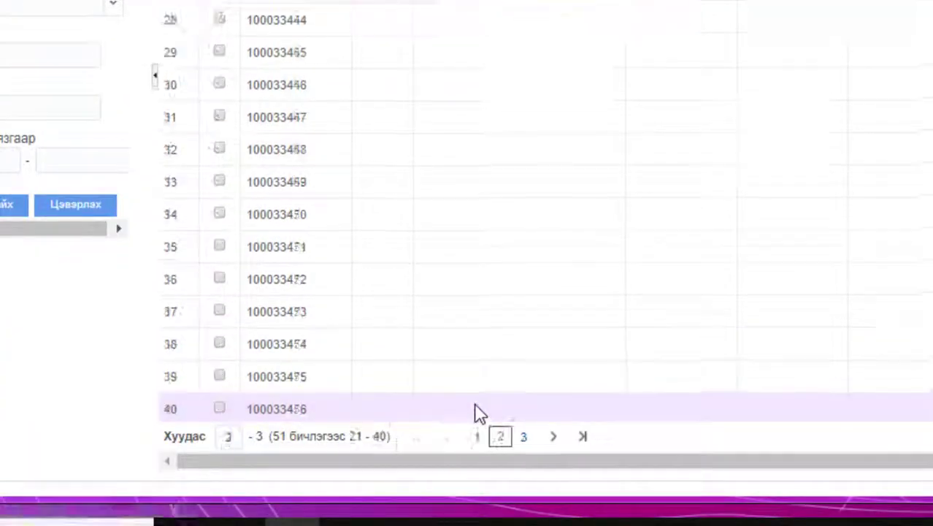
Tick sheets 100033457 through 100033462 for 26/51 selected, then check page 1 and return to page 2
scroll(156, 381, up, 5)
click(219, 199)
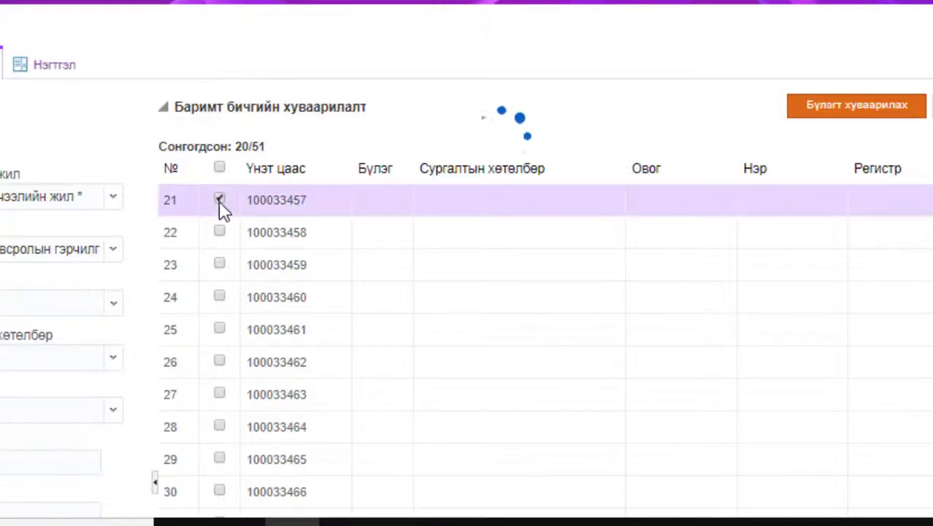
click(220, 231)
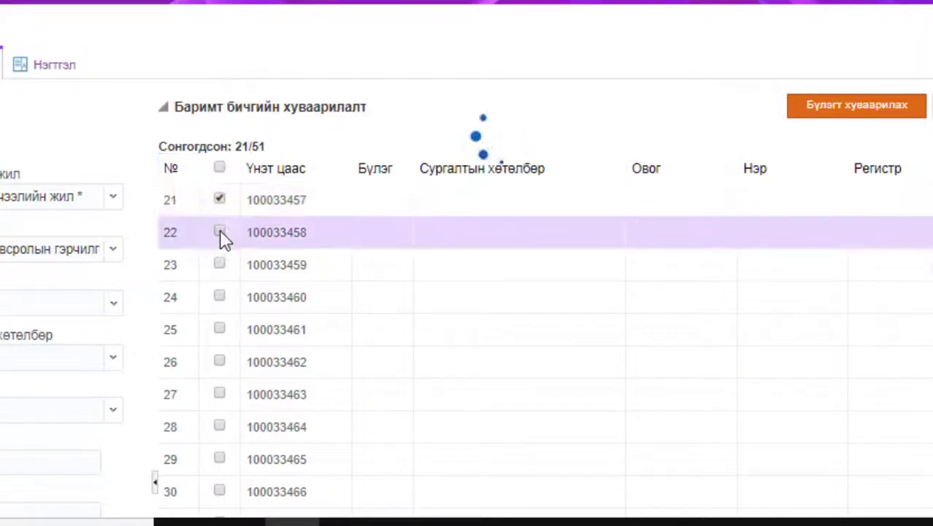
click(222, 268)
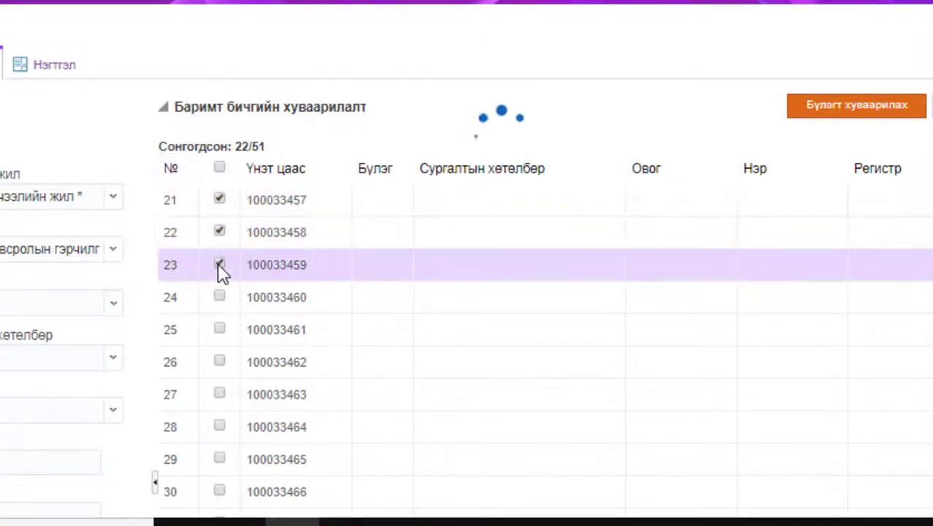
click(222, 295)
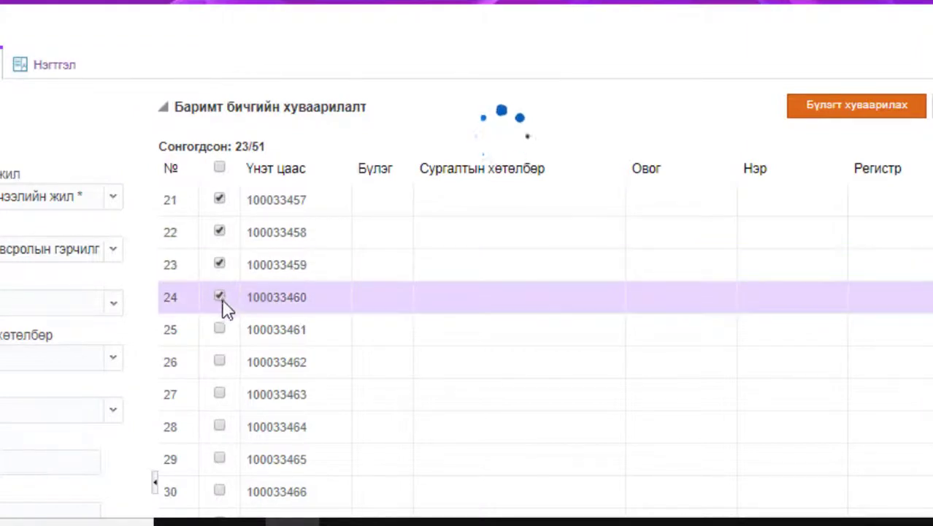
click(221, 329)
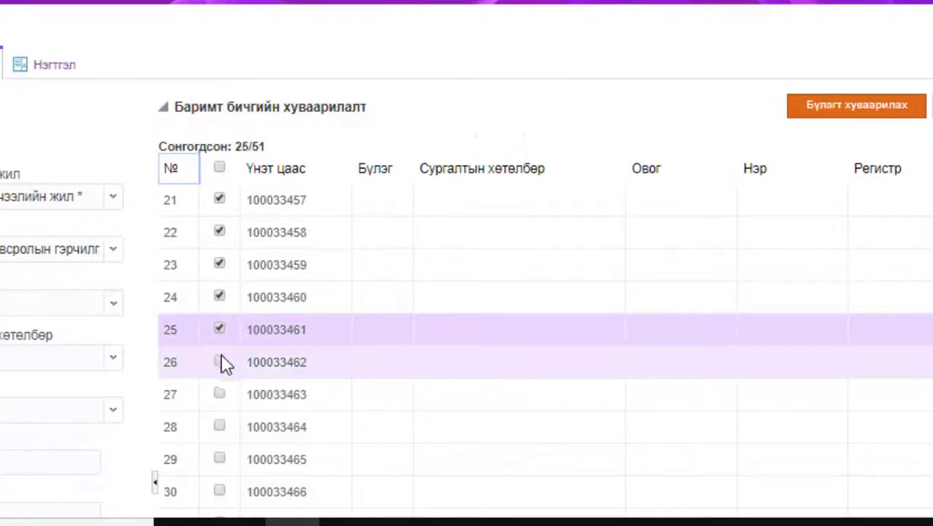
click(221, 362)
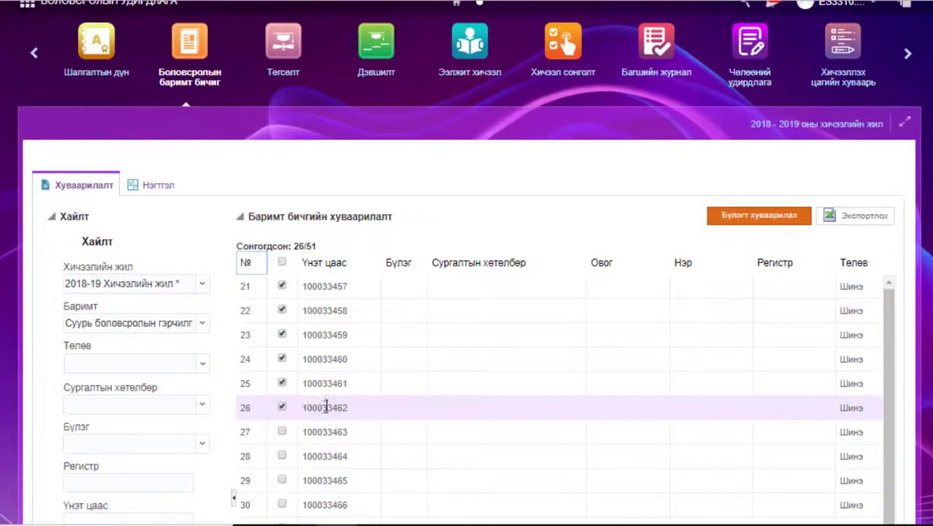
scroll(385, 347, down, 5)
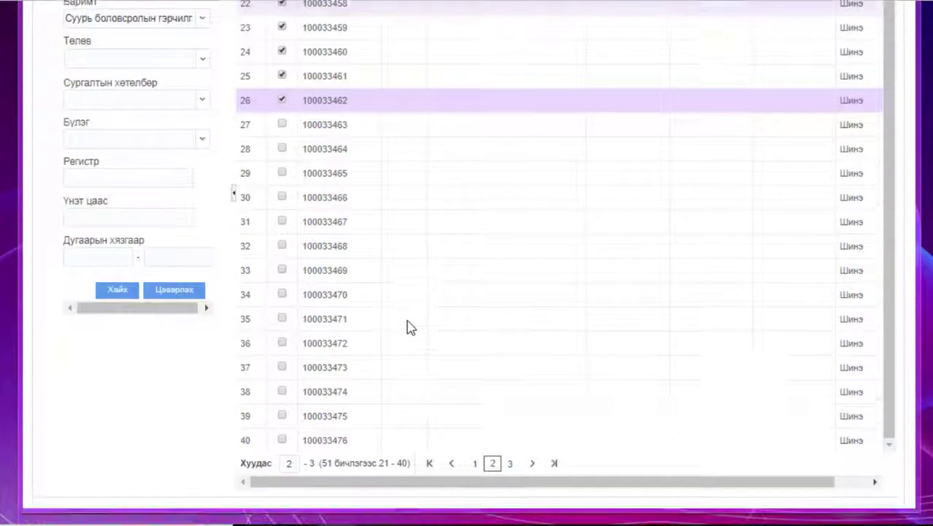
click(476, 467)
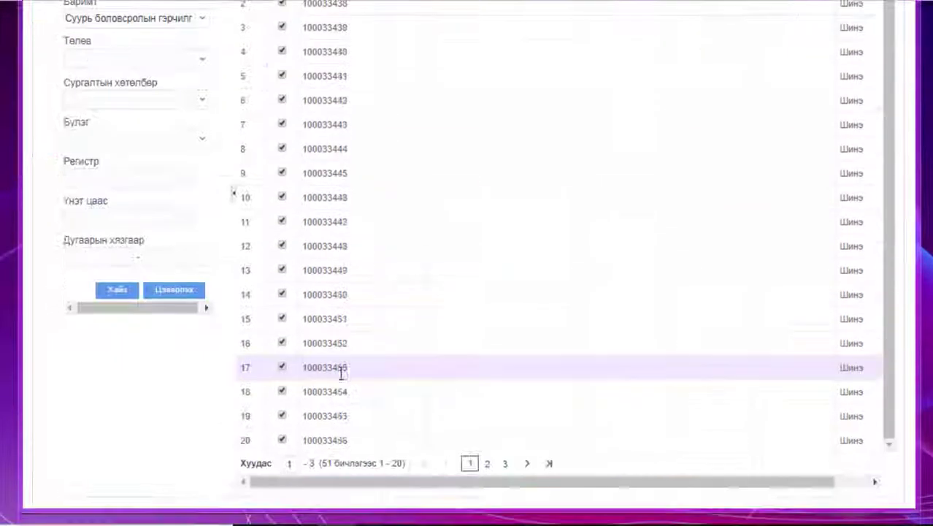
click(490, 464)
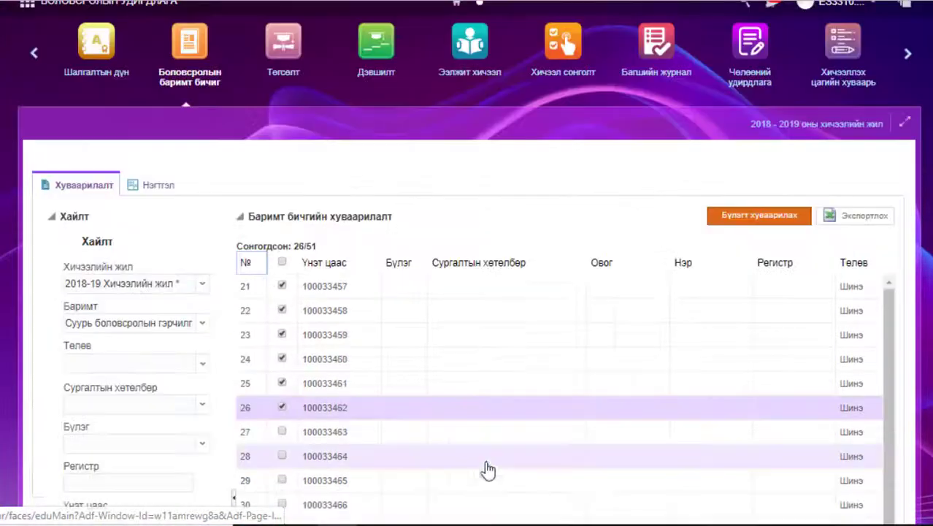
Allocate the 26 selected sheets to group 9а after reviewing both pages of the dialog list
click(721, 217)
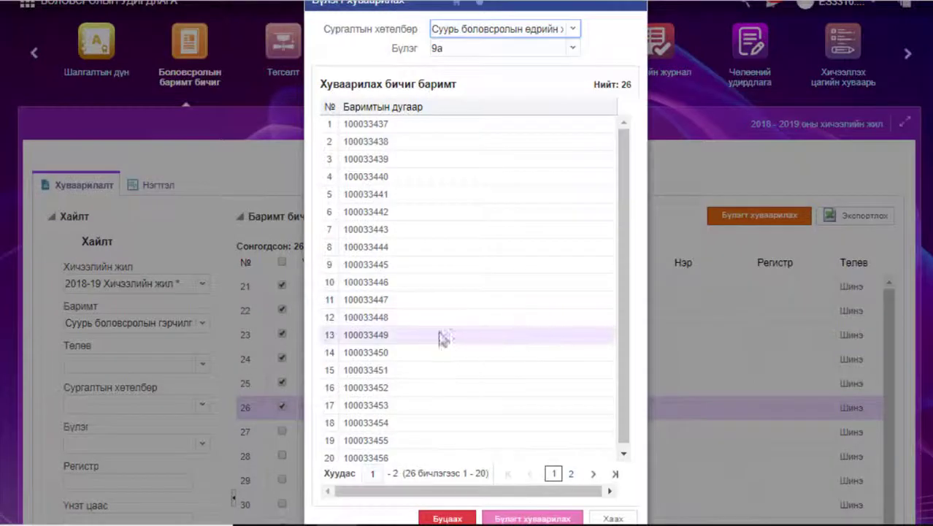
scroll(437, 328, down, 4)
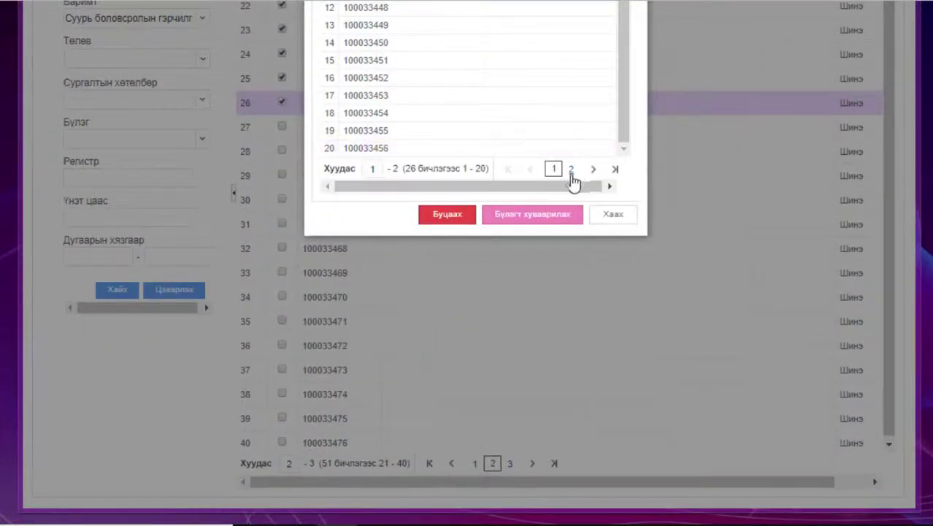
scroll(570, 184, up, 4)
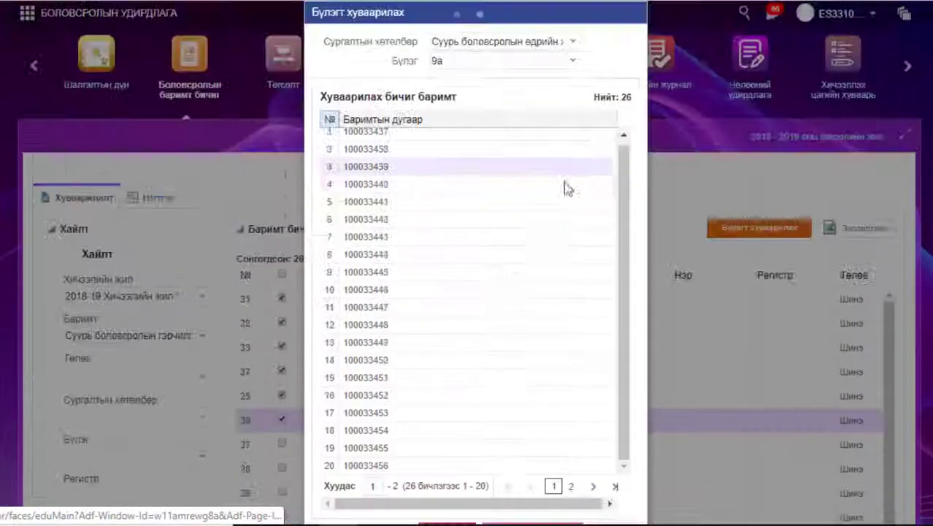
click(571, 485)
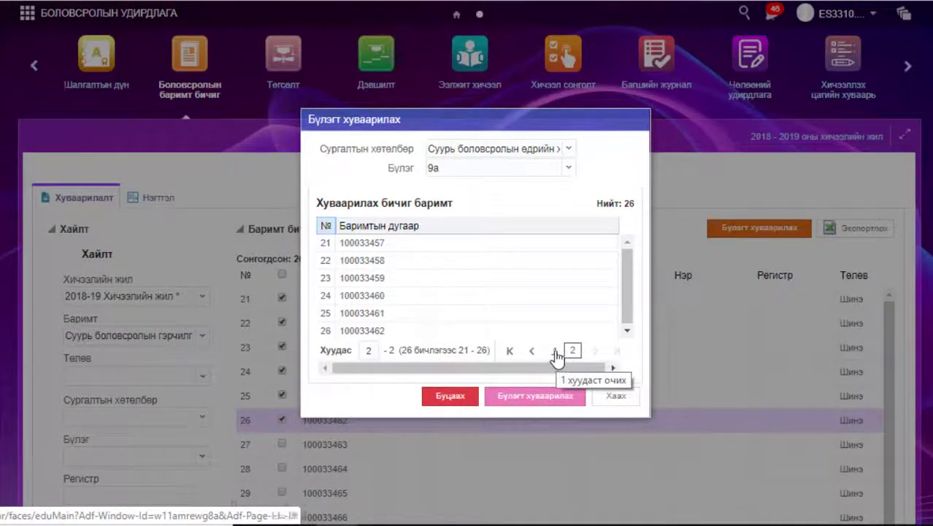
click(555, 352)
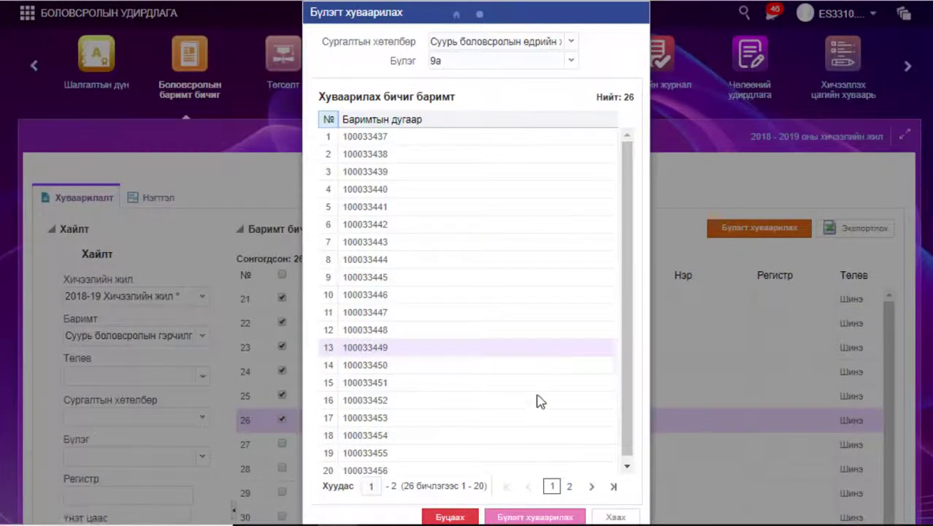
click(540, 517)
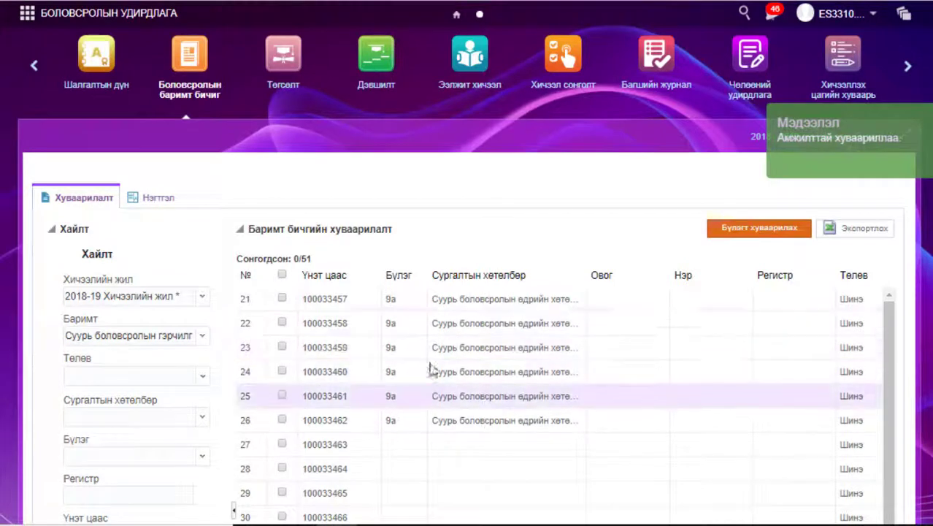
scroll(475, 357, down, 2)
Tick blank sheets 100033463 through 100033476 on page 2
click(283, 274)
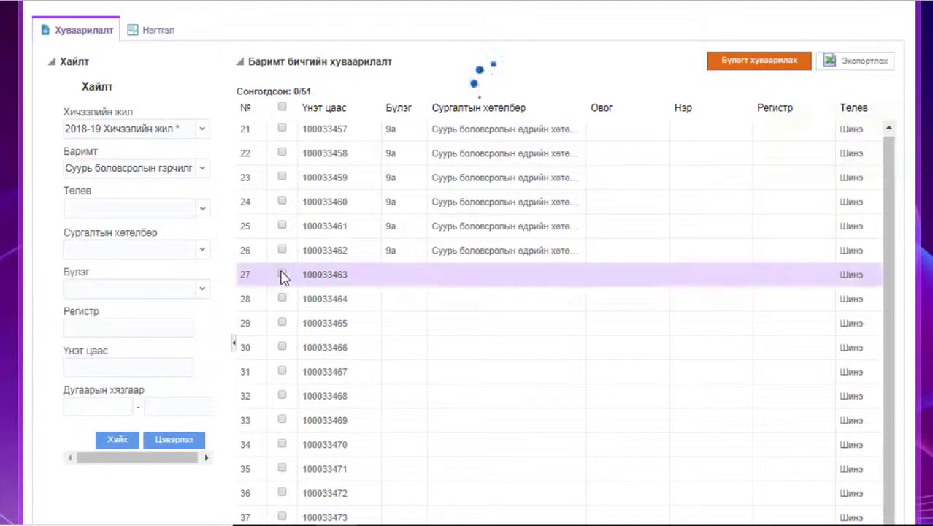
click(282, 299)
click(282, 325)
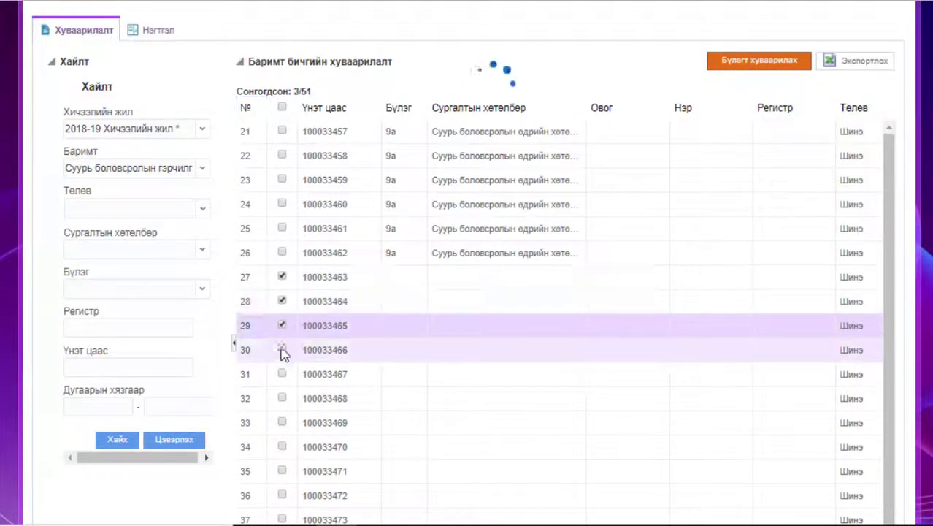
click(282, 349)
click(282, 373)
click(282, 398)
click(282, 446)
click(282, 470)
click(281, 494)
scroll(306, 503, down, 2)
click(282, 367)
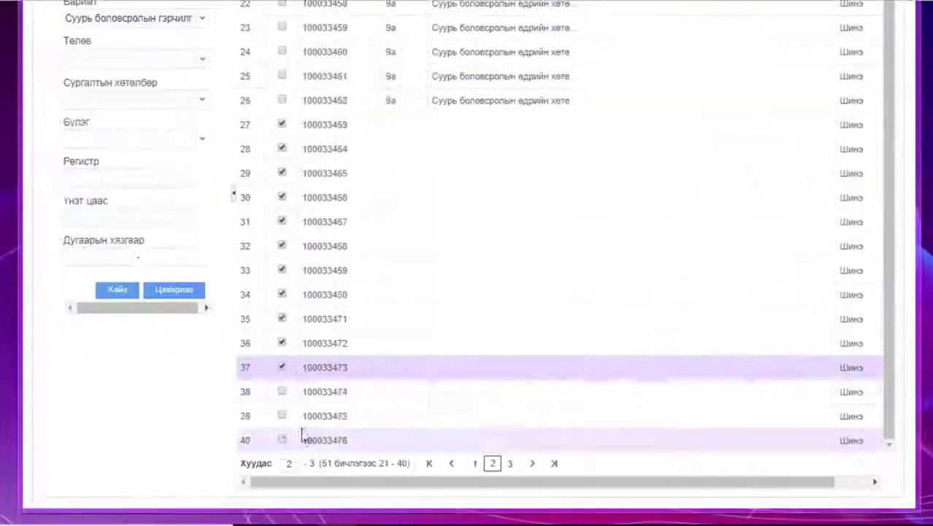
click(281, 391)
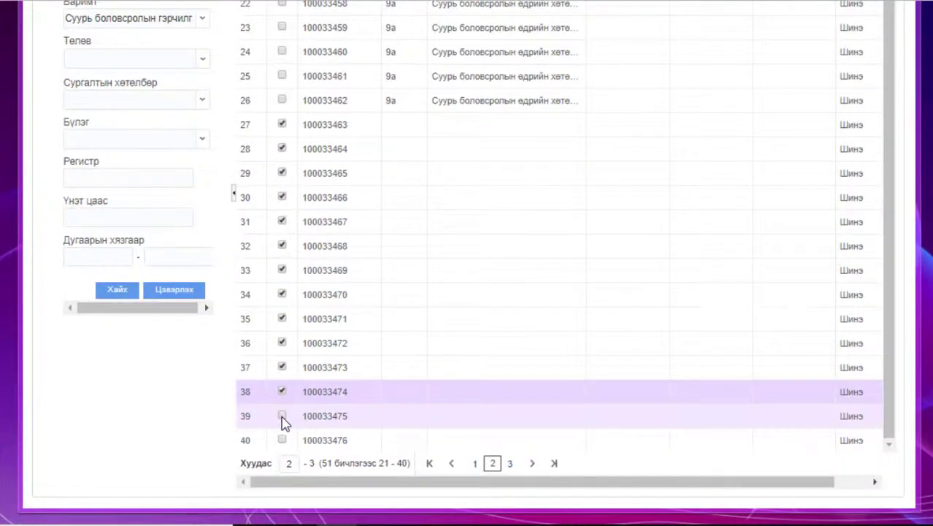
click(282, 416)
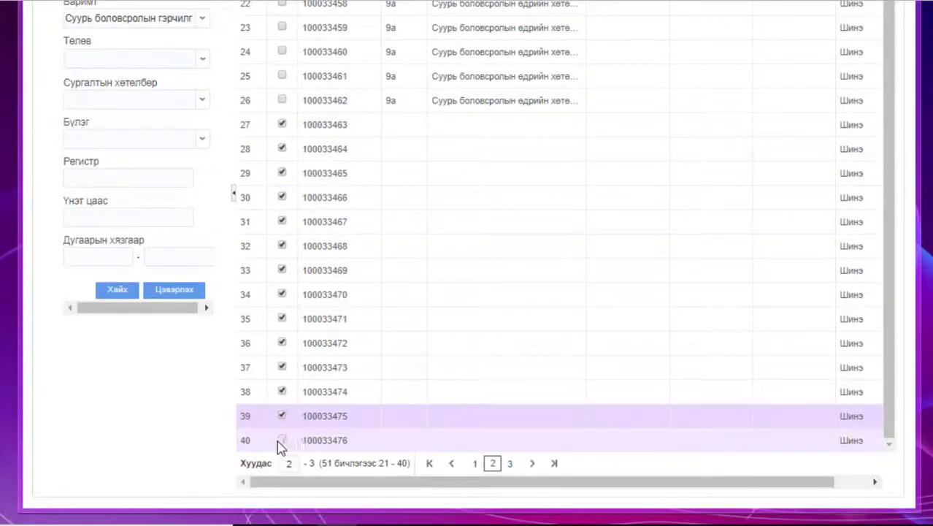
click(282, 441)
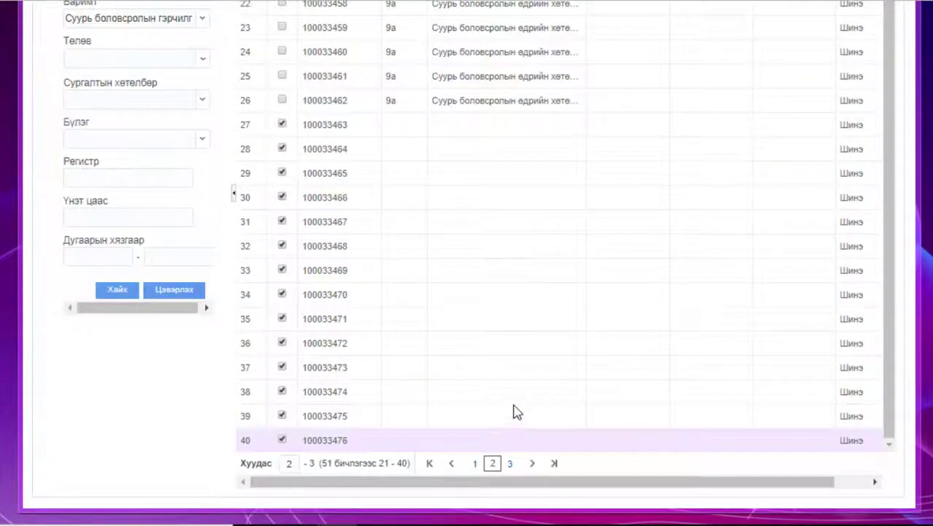
Tick sheets 100033477 through 100033487 on page 3 and start allocating the 25 selected to a group
click(511, 464)
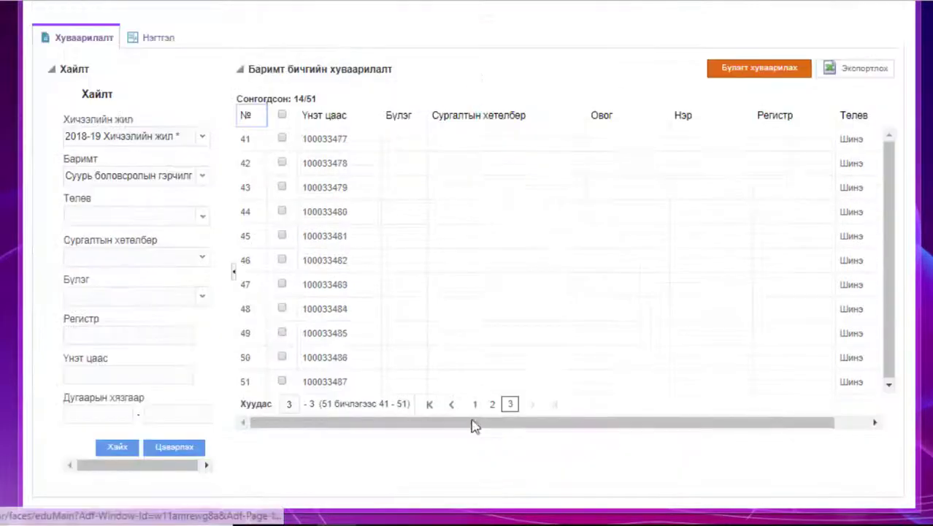
click(281, 139)
click(282, 162)
click(282, 187)
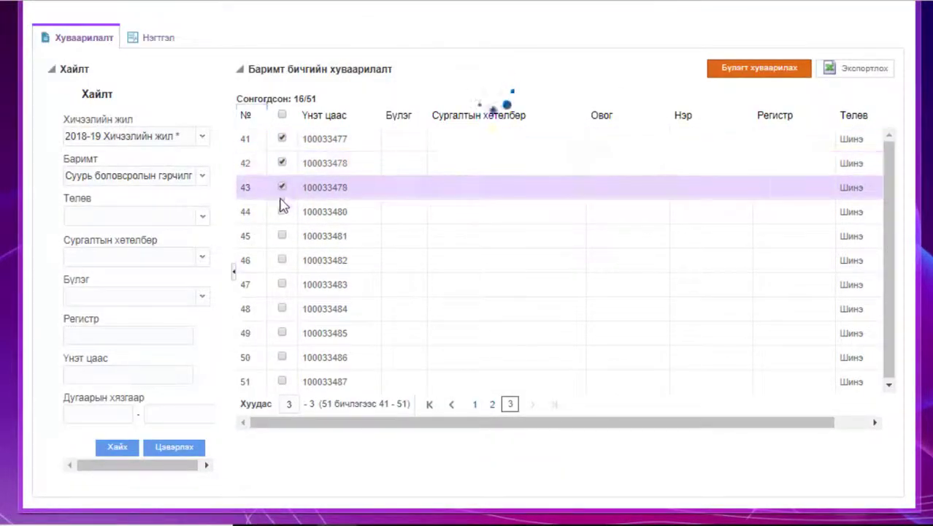
click(282, 211)
click(282, 235)
click(281, 260)
click(282, 284)
click(282, 308)
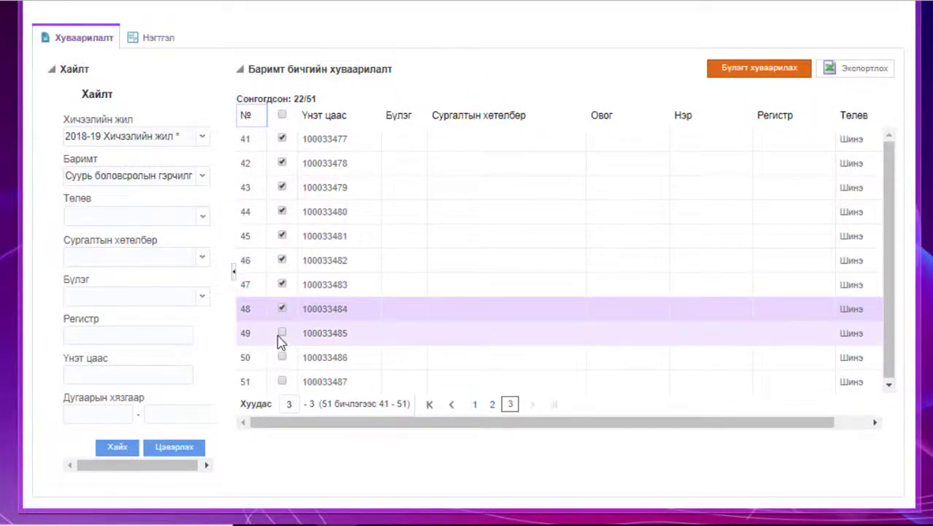
click(282, 333)
click(282, 357)
click(282, 381)
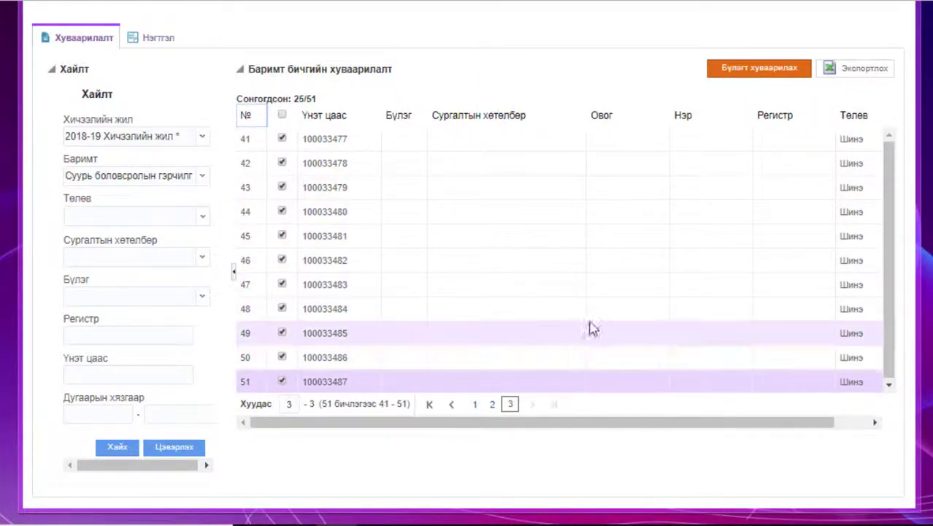
click(777, 73)
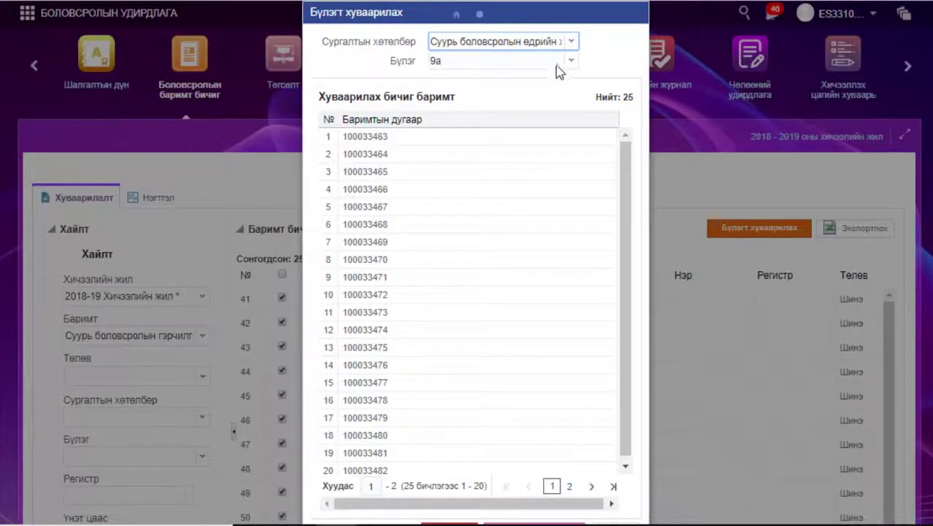
Choose group 9б and the basic education regular curriculum for the 25 selected sheets
click(560, 65)
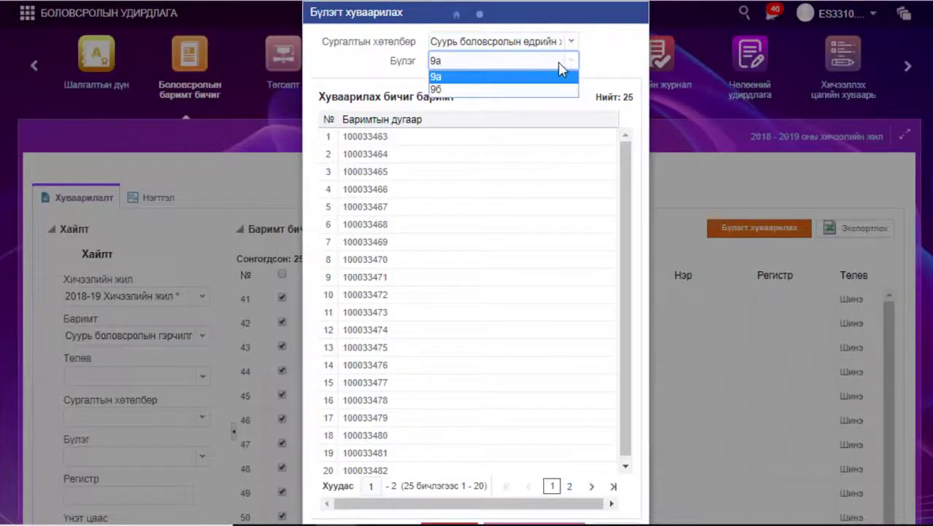
click(520, 89)
click(565, 44)
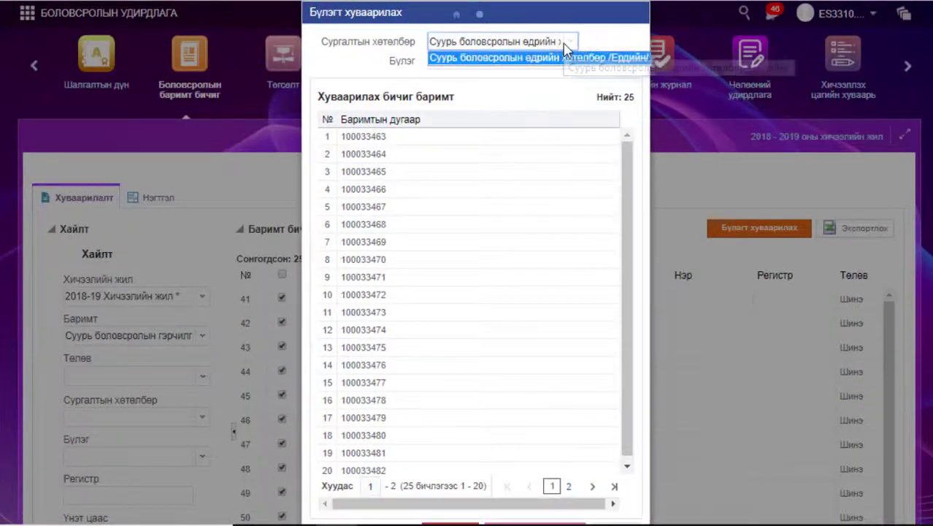
click(566, 57)
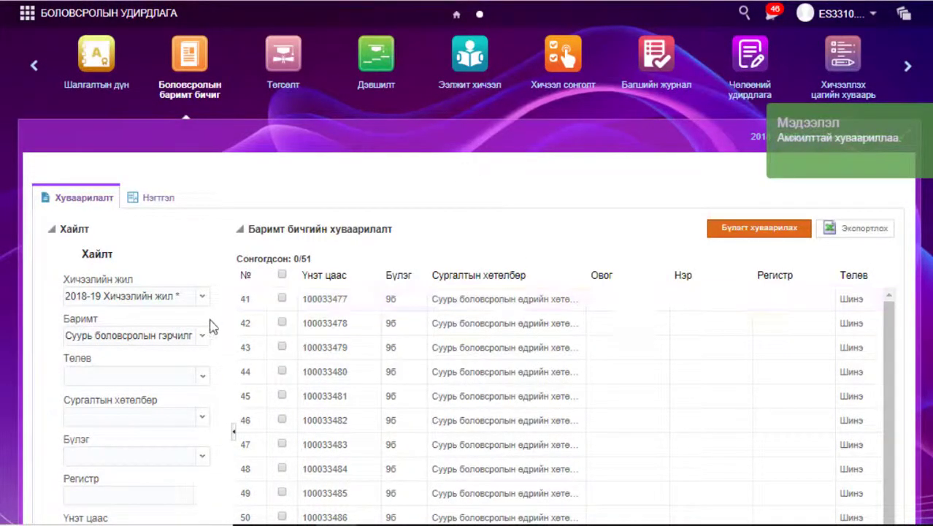
Switch Баримт to Бүрэн дунд боловсролын үнэмлэх and search, listing sheets 200013491–200013521
click(163, 338)
click(146, 367)
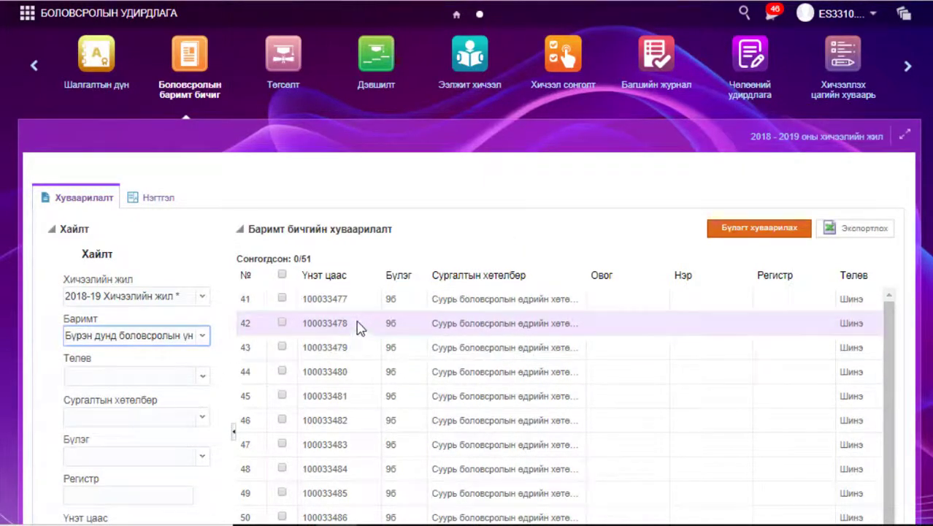
scroll(175, 333, down, 3)
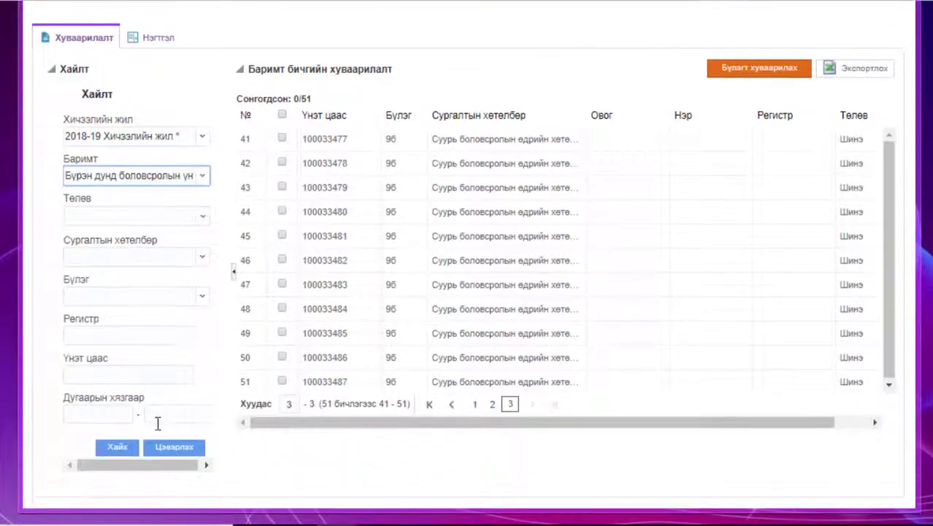
click(129, 448)
scroll(504, 279, up, 3)
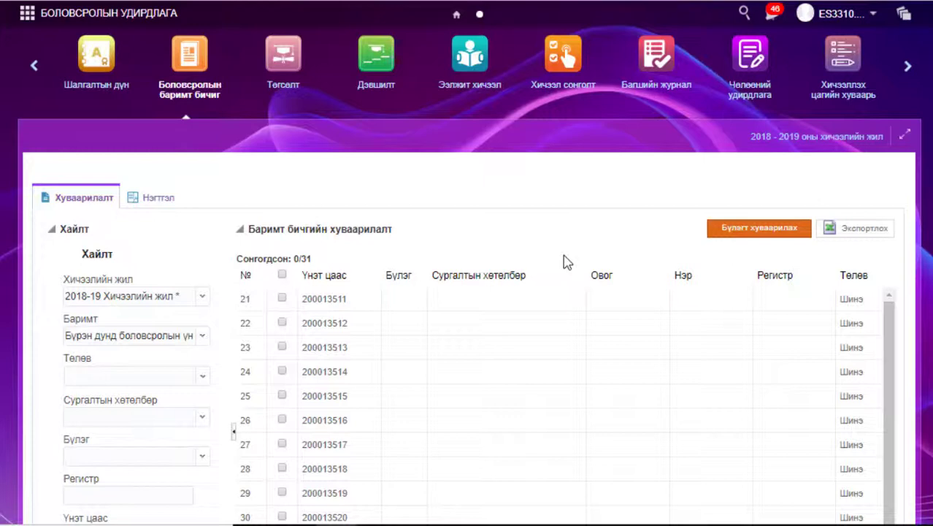
scroll(657, 343, down, 3)
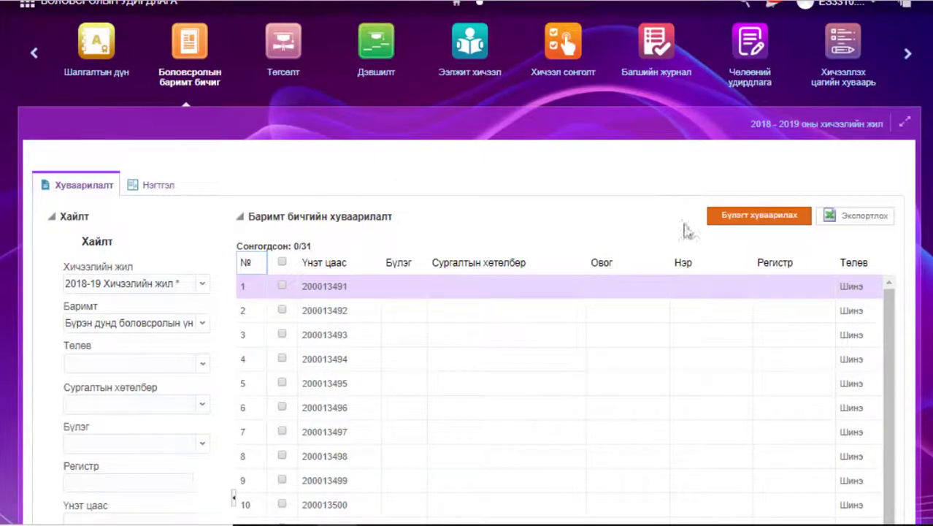
Tick blank numbers 200013491 through 200013501 in the allocation grid
scroll(489, 197, down, 5)
scroll(409, 219, up, 3)
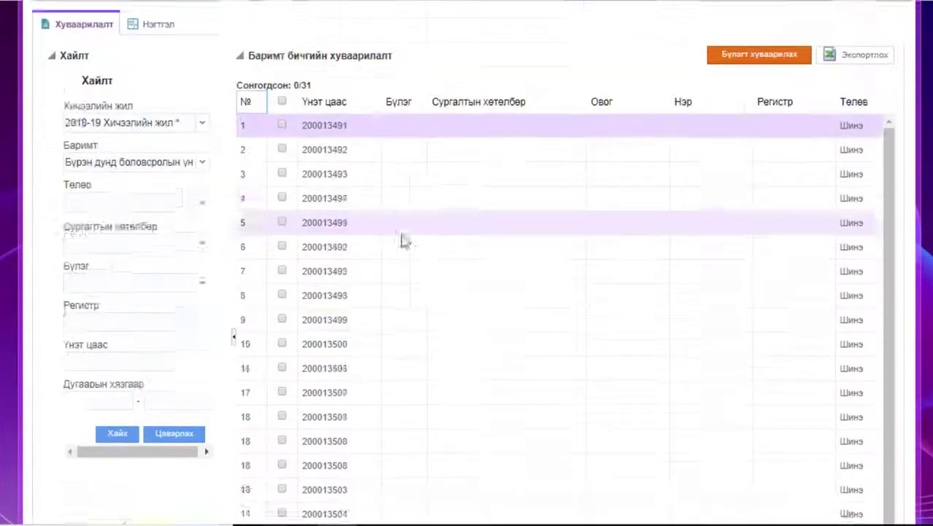
scroll(404, 241, up, 3)
click(282, 233)
click(281, 256)
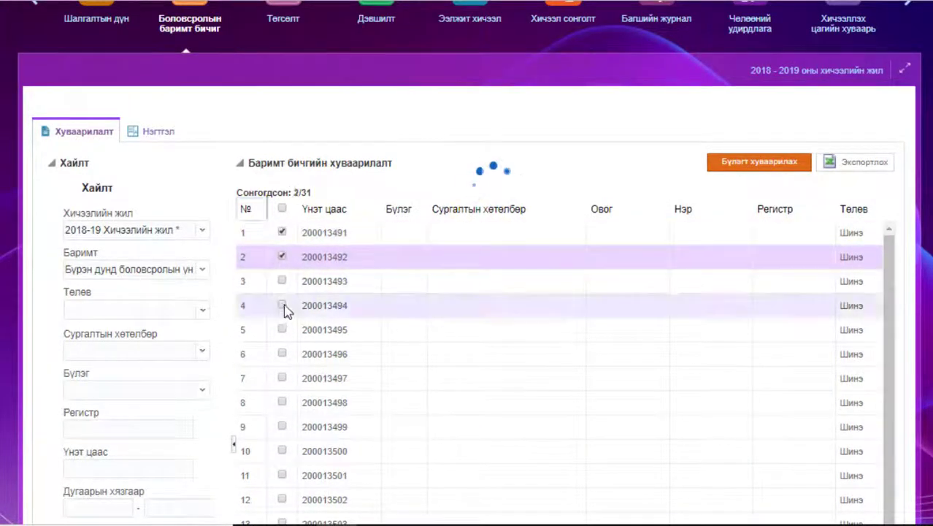
click(282, 305)
click(282, 282)
click(282, 329)
click(282, 353)
click(282, 377)
click(282, 402)
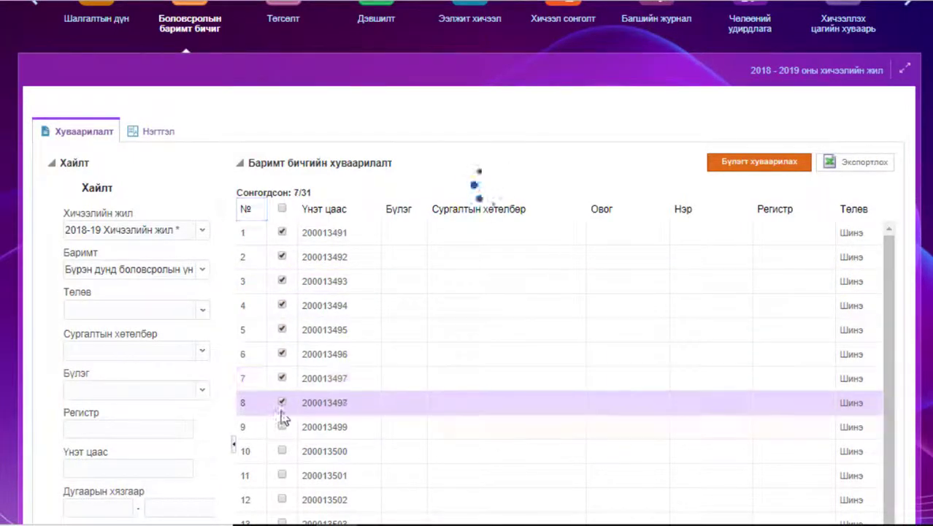
click(281, 427)
click(281, 451)
click(282, 475)
Tick numbers 200013502 through 200013507, bringing the selection to 17 of 31
scroll(292, 460, down, 2)
click(282, 332)
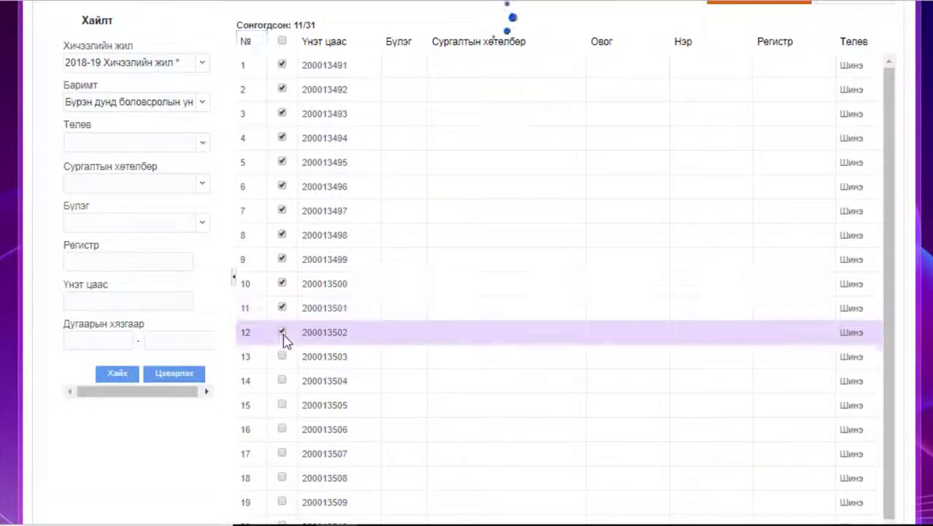
click(282, 356)
click(282, 380)
click(281, 404)
click(282, 430)
click(282, 454)
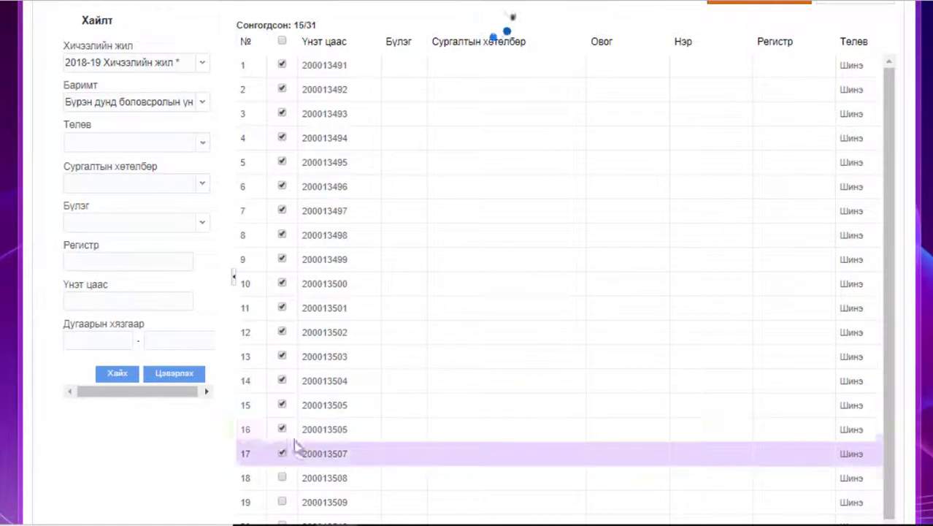
scroll(296, 443, up, 3)
Allocate the 17 ticked numbers to group 12-а of the complete secondary programme
click(760, 227)
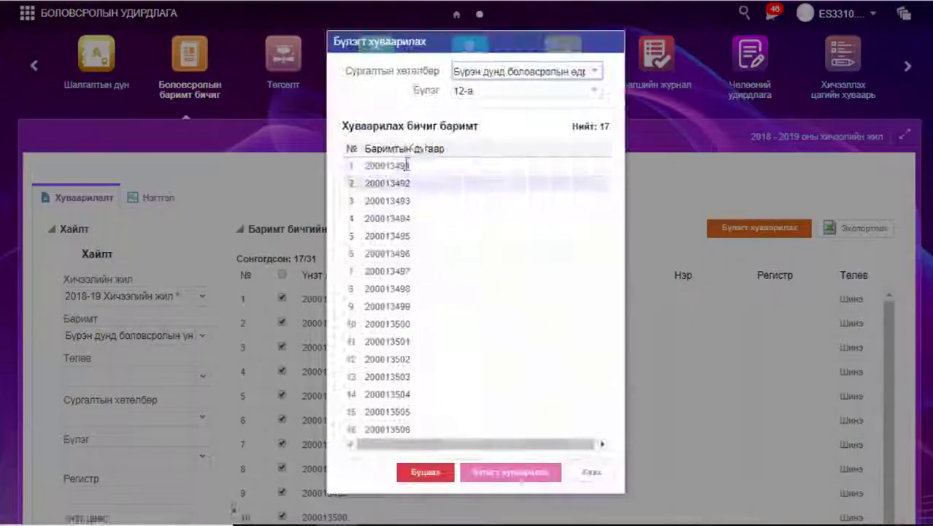
click(509, 73)
click(431, 100)
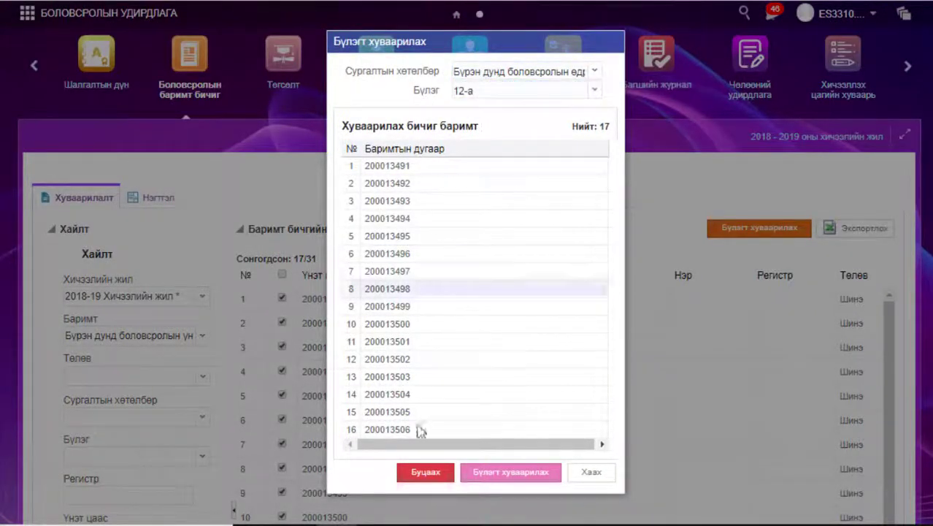
scroll(459, 383, down, 4)
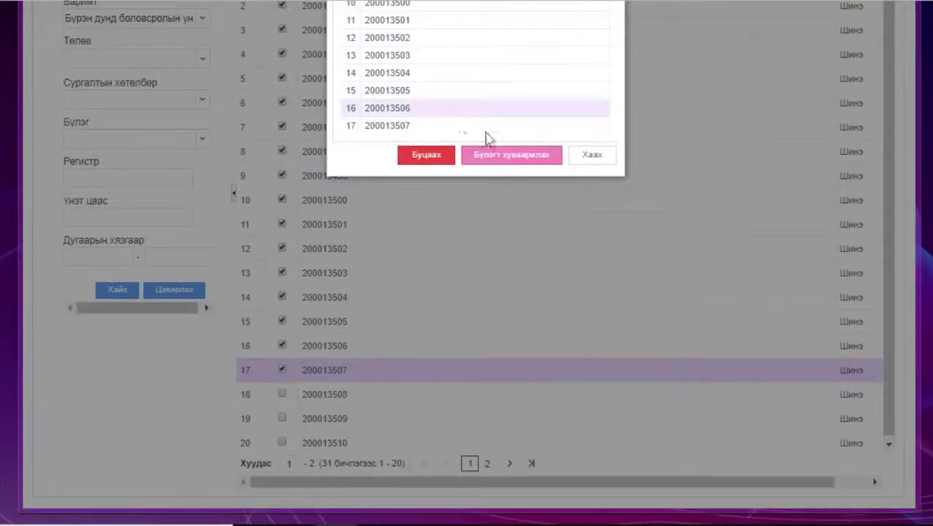
click(506, 156)
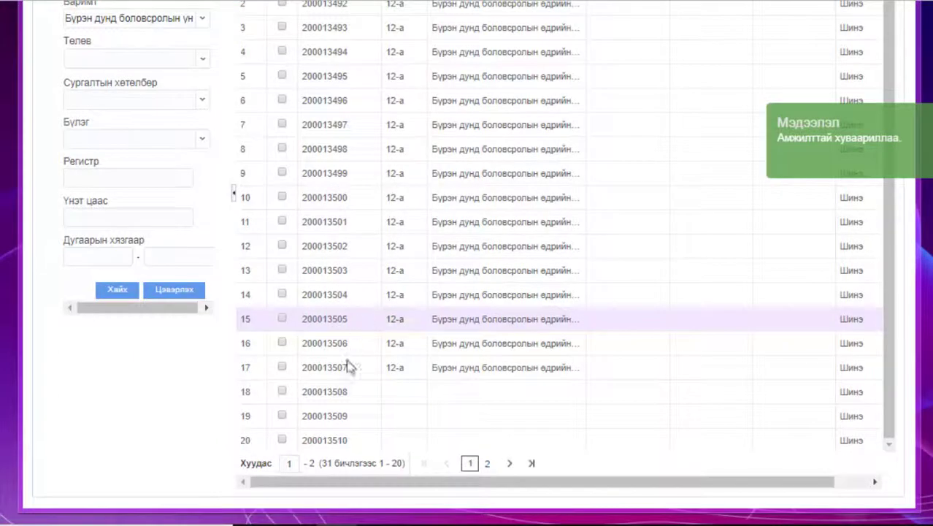
Tick the 14 remaining blank numbers 200013508–200013521 across both pages of the grid
click(282, 391)
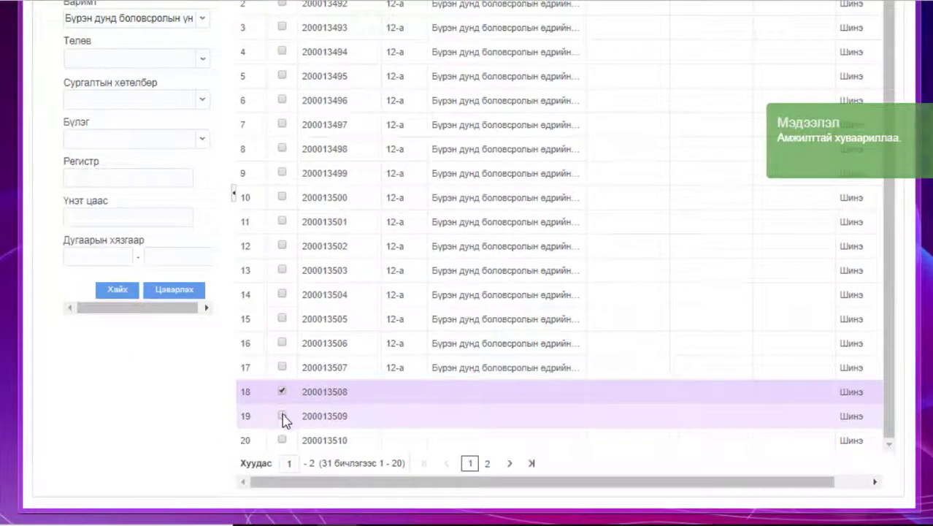
scroll(284, 417, up, 5)
scroll(282, 411, down, 4)
click(282, 415)
click(282, 440)
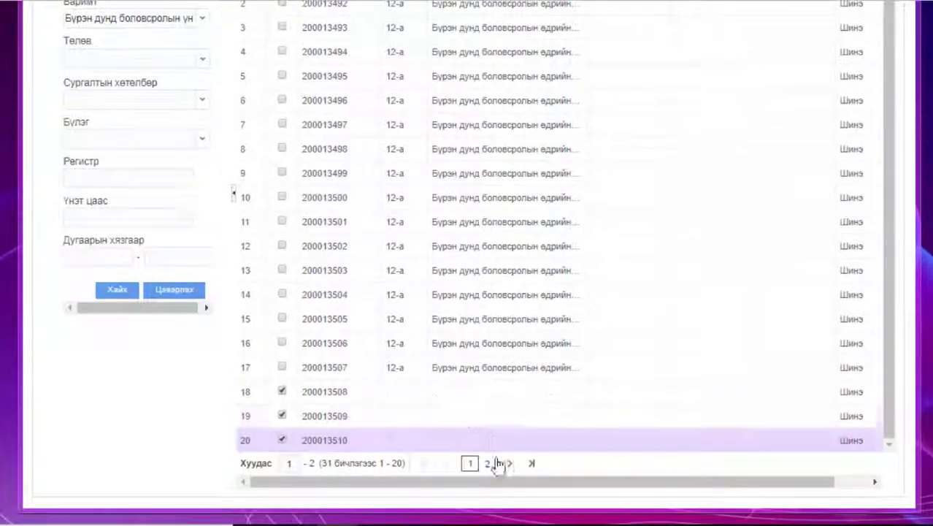
click(496, 463)
click(282, 138)
click(282, 162)
click(282, 186)
click(282, 210)
click(282, 236)
click(282, 260)
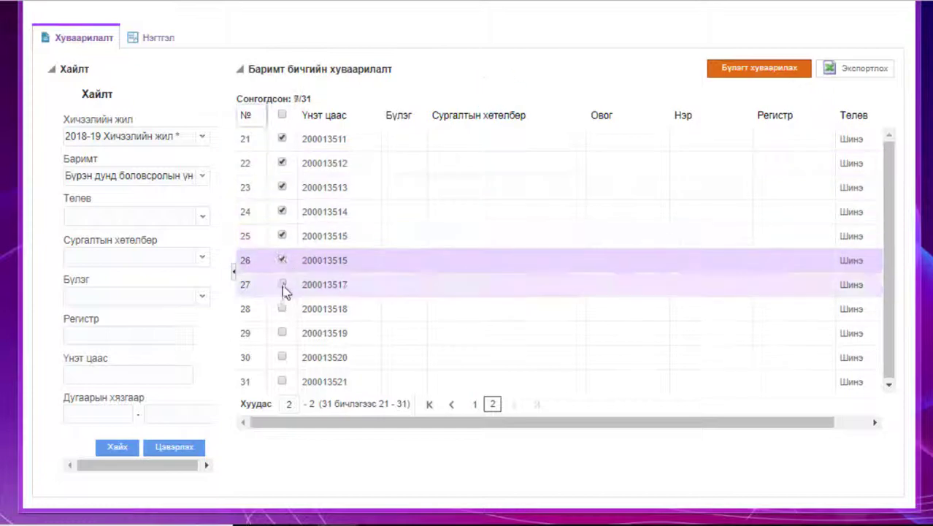
click(282, 284)
click(282, 308)
click(282, 357)
click(281, 381)
Allocate the ticked numbers to group 12-б
click(732, 68)
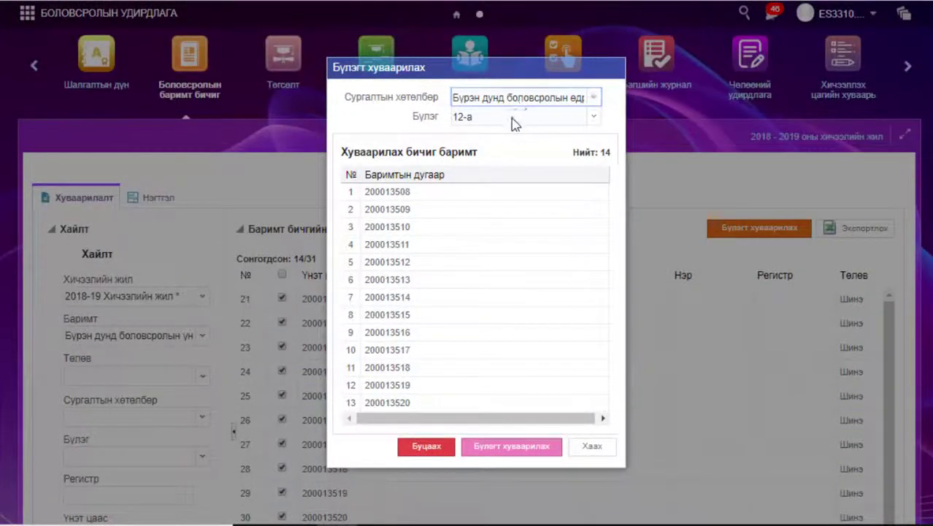
click(515, 116)
click(481, 140)
scroll(397, 219, down, 3)
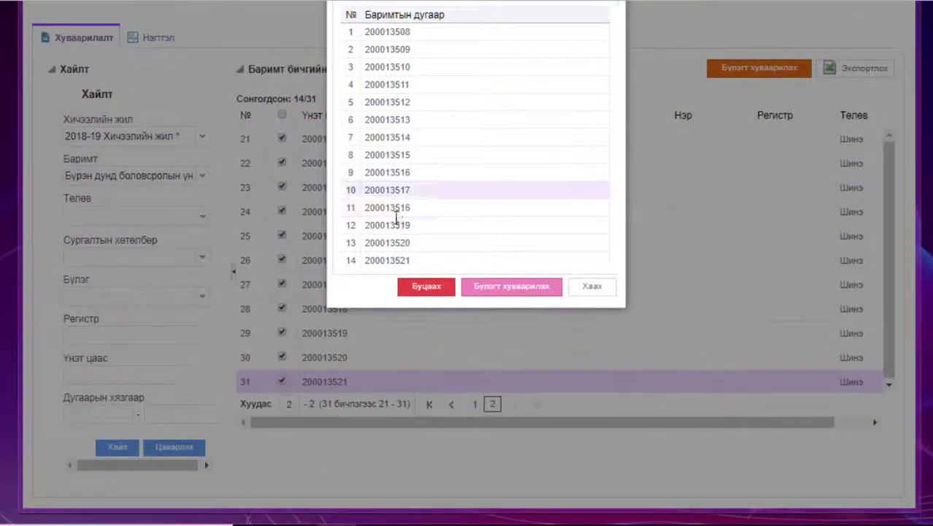
scroll(525, 219, up, 3)
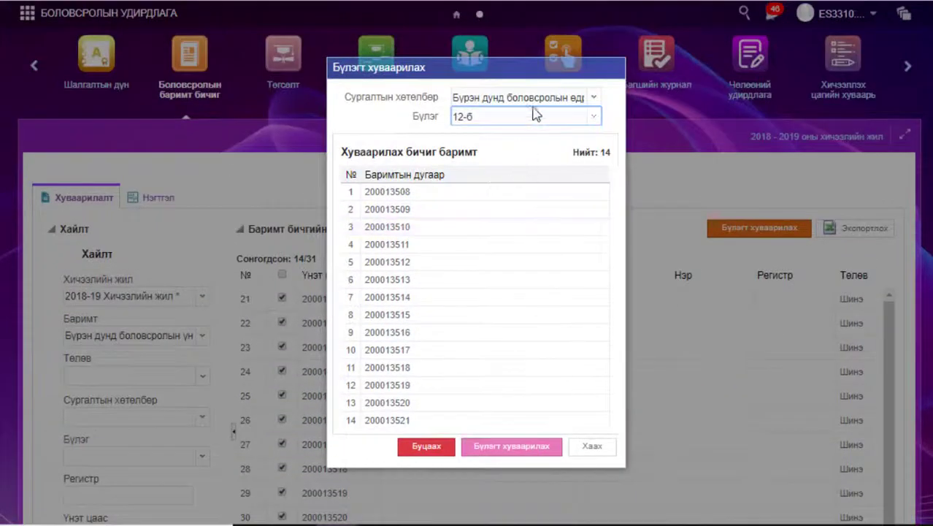
click(506, 447)
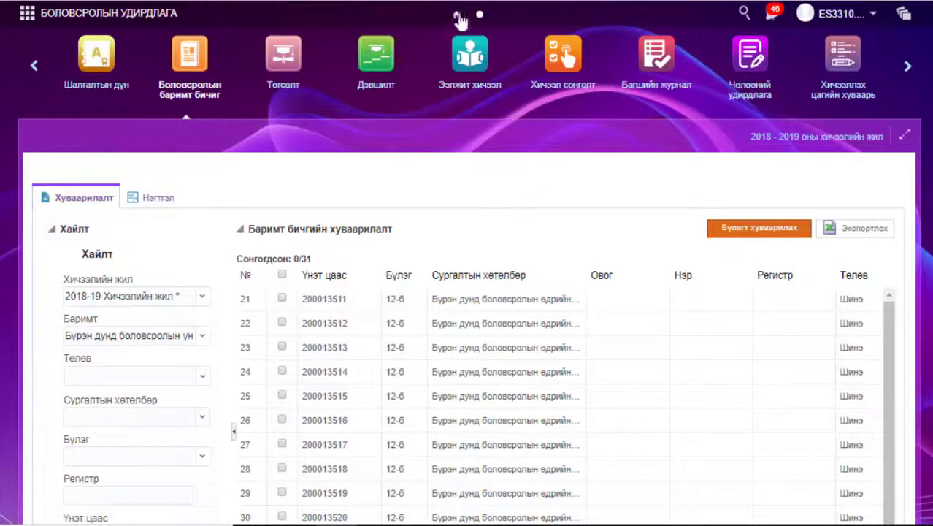
Return to the ESIS home page and dismiss the announcement popup
click(457, 16)
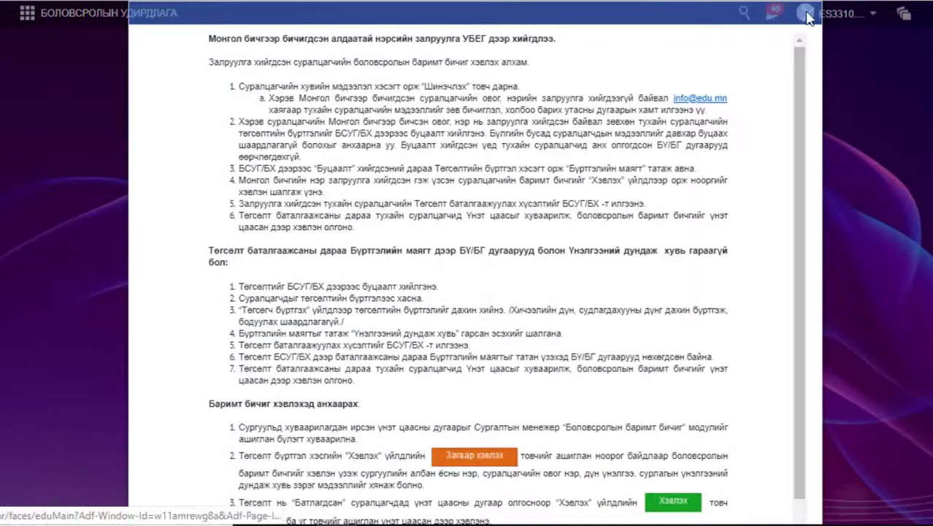
key(Escape)
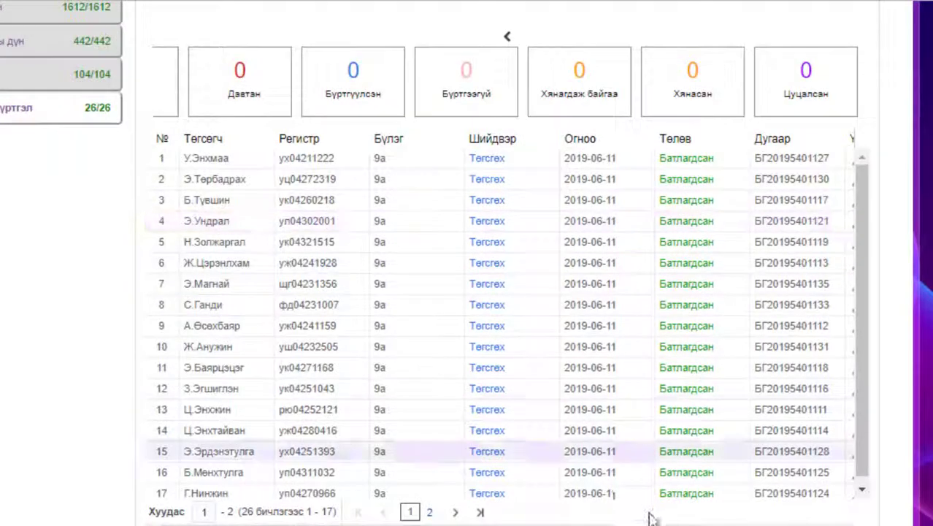
Issue blank number 100033437 to graduate 1 of 9а and save it
drag(652, 520, 822, 520)
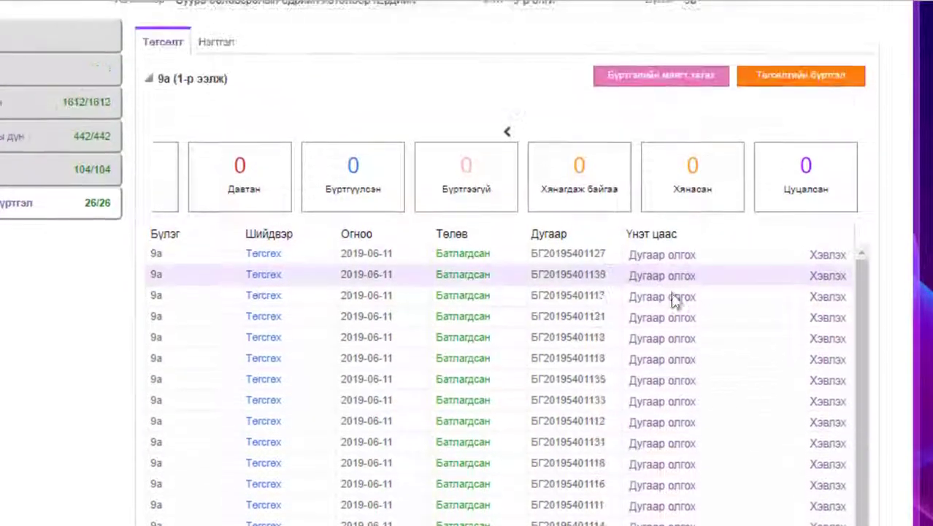
click(670, 261)
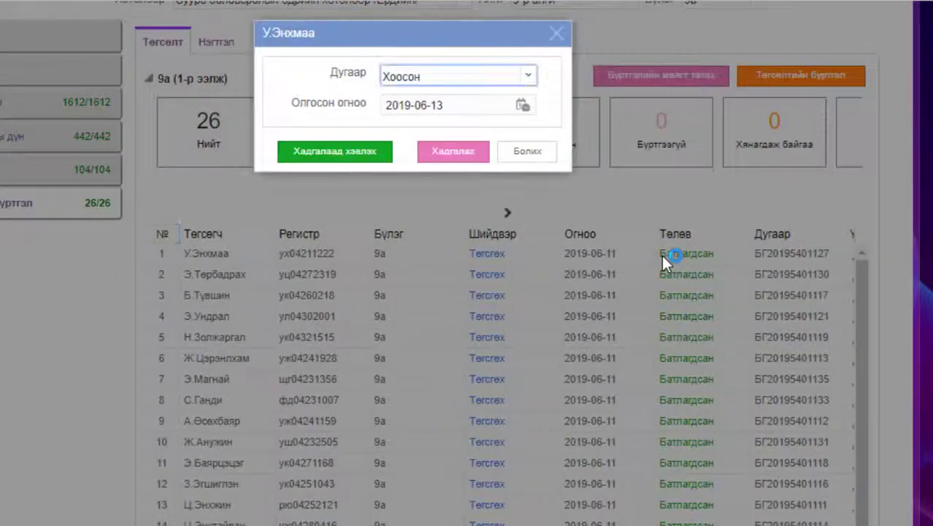
click(531, 91)
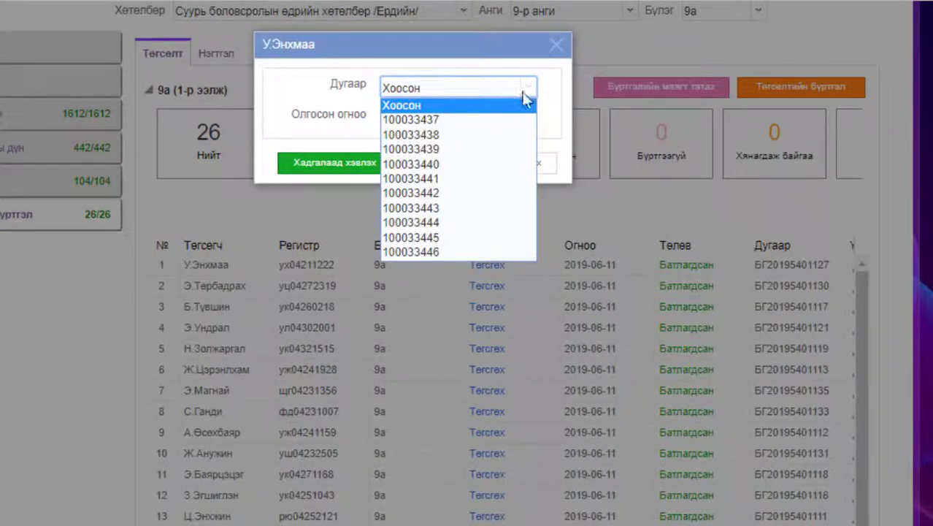
click(482, 119)
click(451, 165)
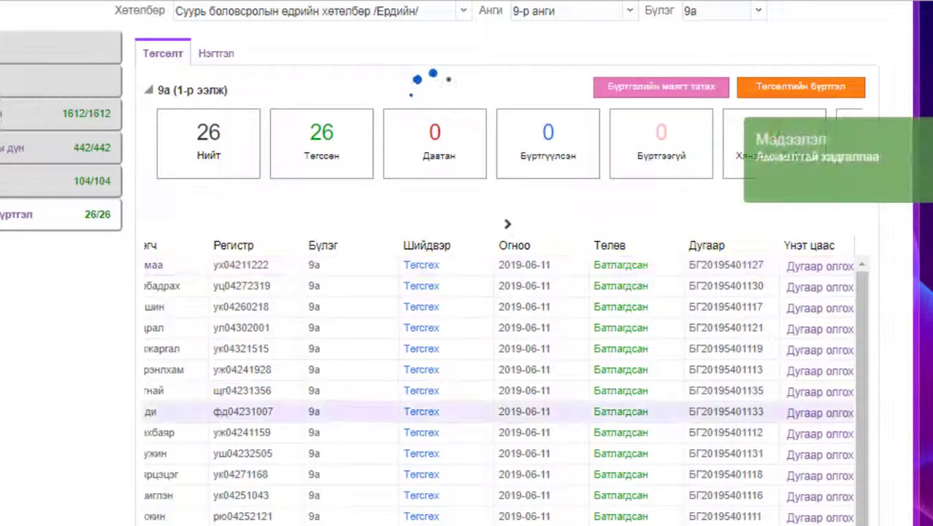
scroll(468, 292, down, 2)
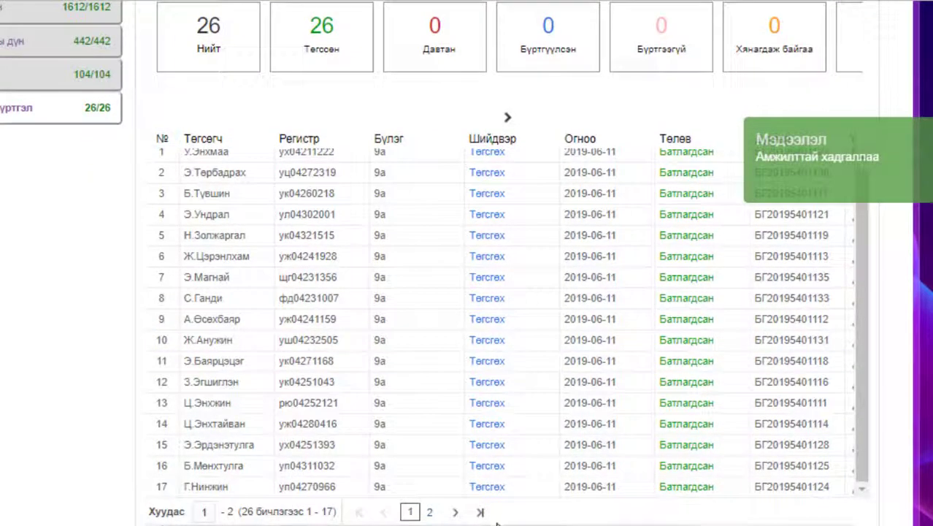
drag(497, 523, 713, 523)
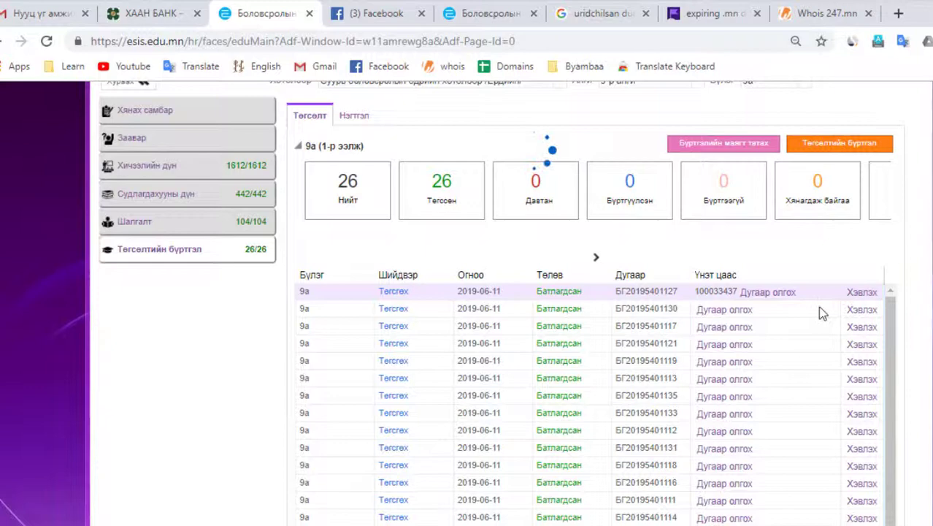
click(767, 362)
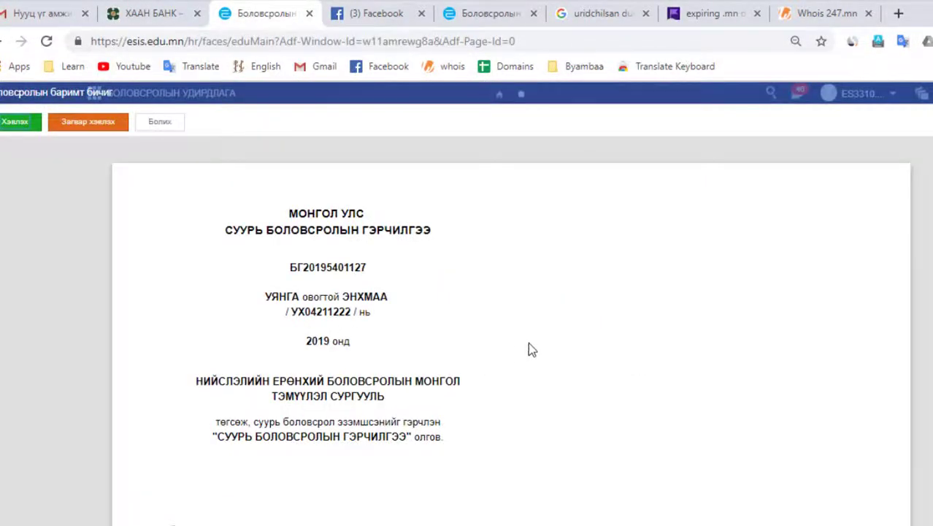
scroll(511, 343, down, 3)
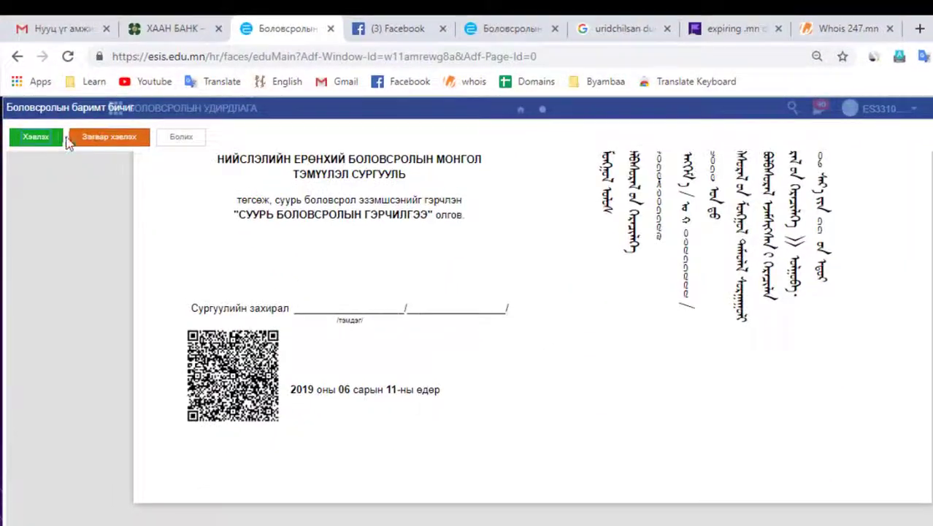
click(44, 143)
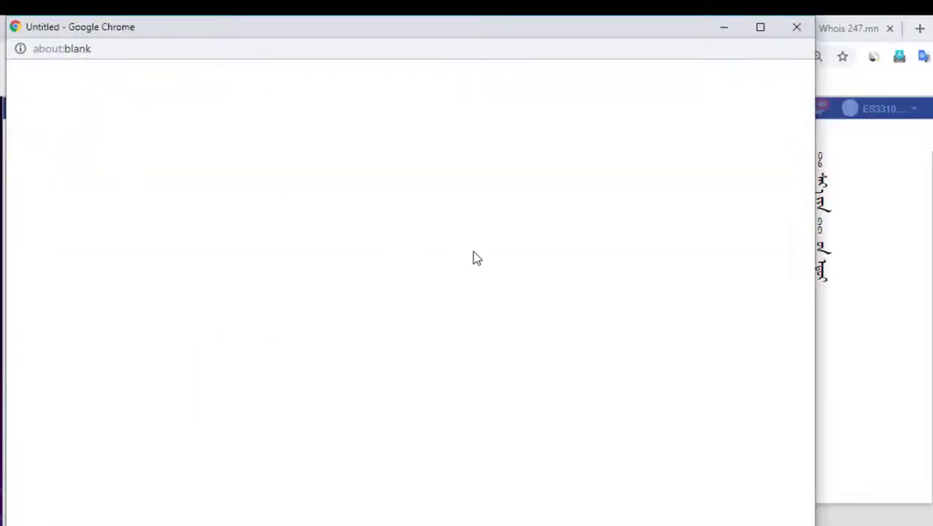
Choose Save as PDF and create a '2018-2019 оны төгсөлт' folder on Google Drive
scroll(571, 323, down, 5)
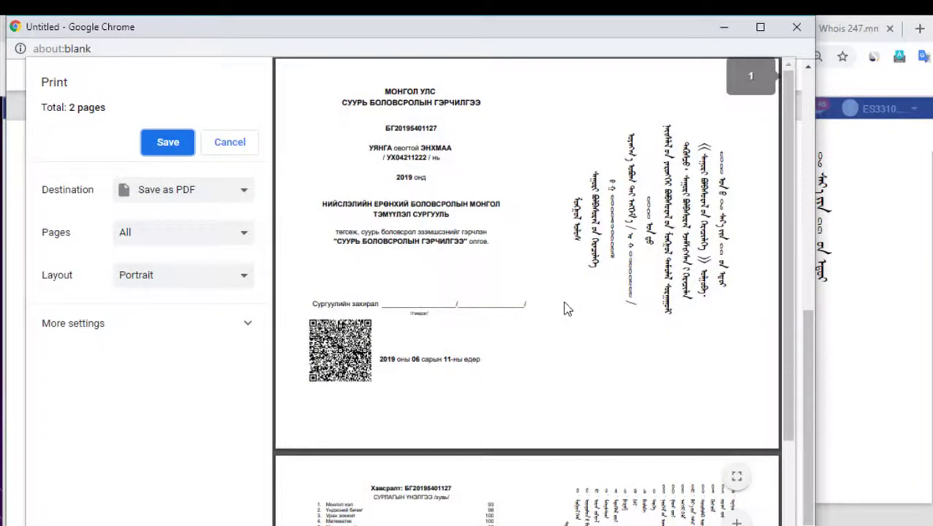
scroll(563, 306, down, 3)
scroll(494, 278, up, 3)
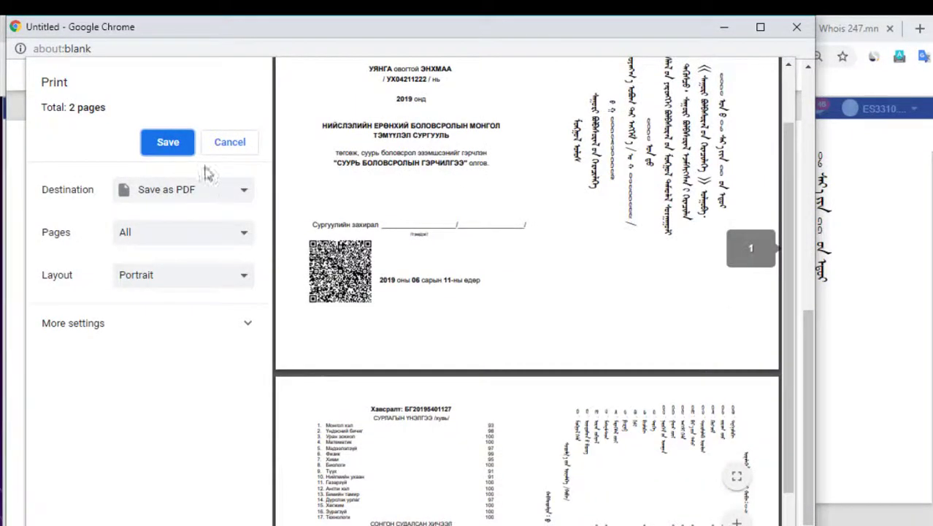
click(167, 141)
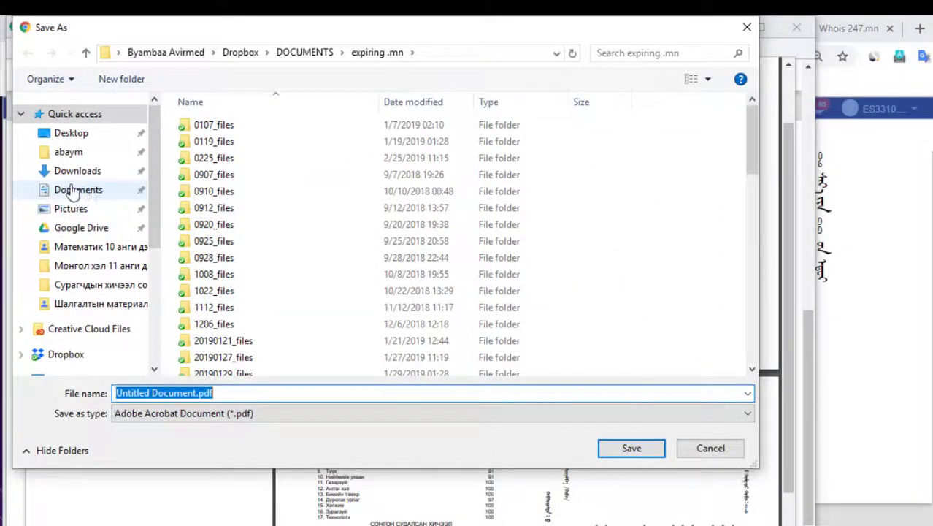
click(81, 227)
click(130, 81)
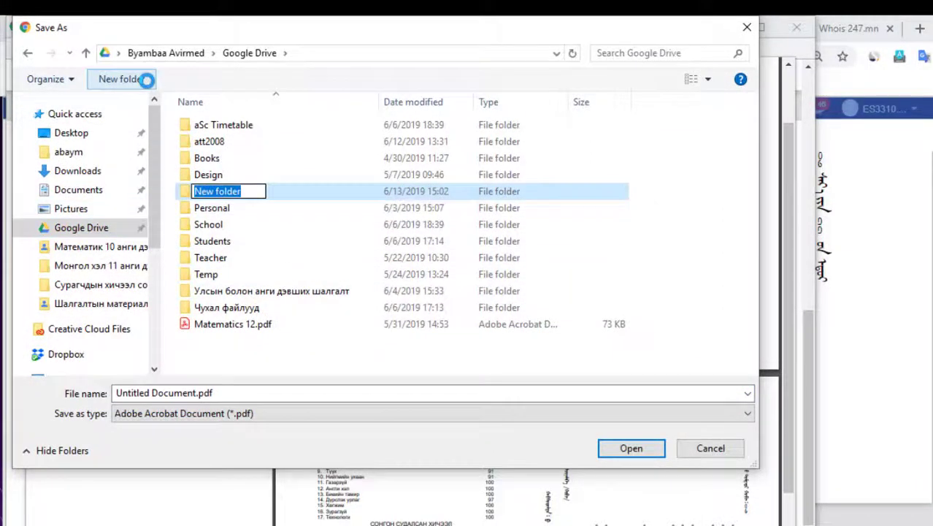
text(2018-2019 оны төг)
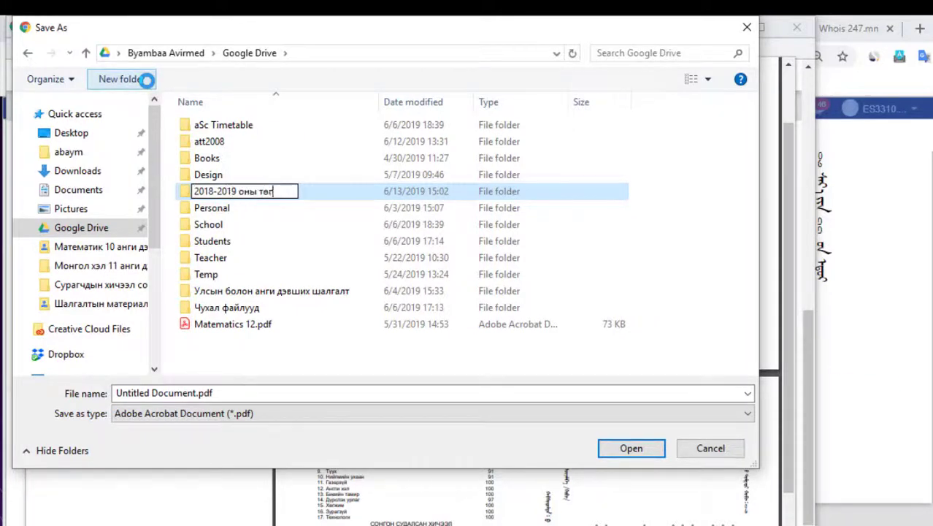
text(сөлт)
key(Return)
Create subfolder '9 -р анги' and save the PDF there, named with the class and the graduate's name
key(Return)
key(ctrl+shift+n)
text(9)
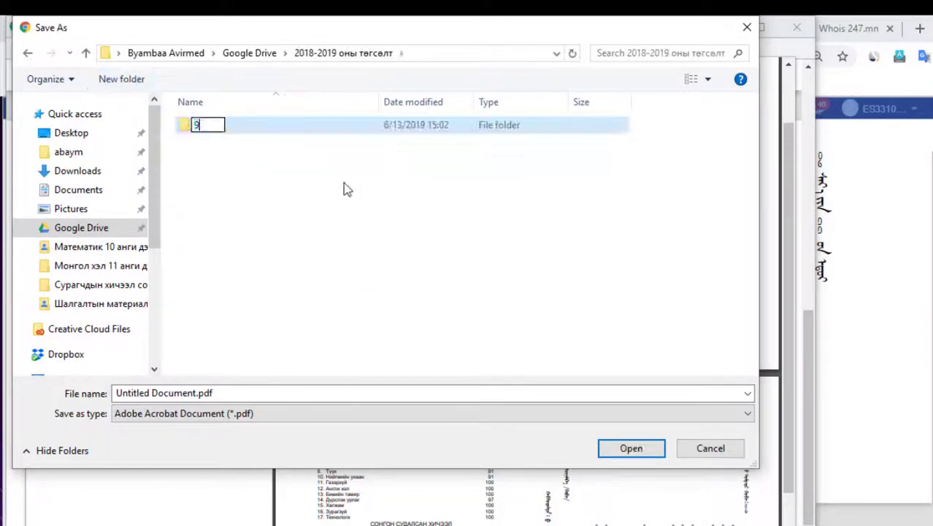
text( -р анги)
key(Return)
double_click(264, 125)
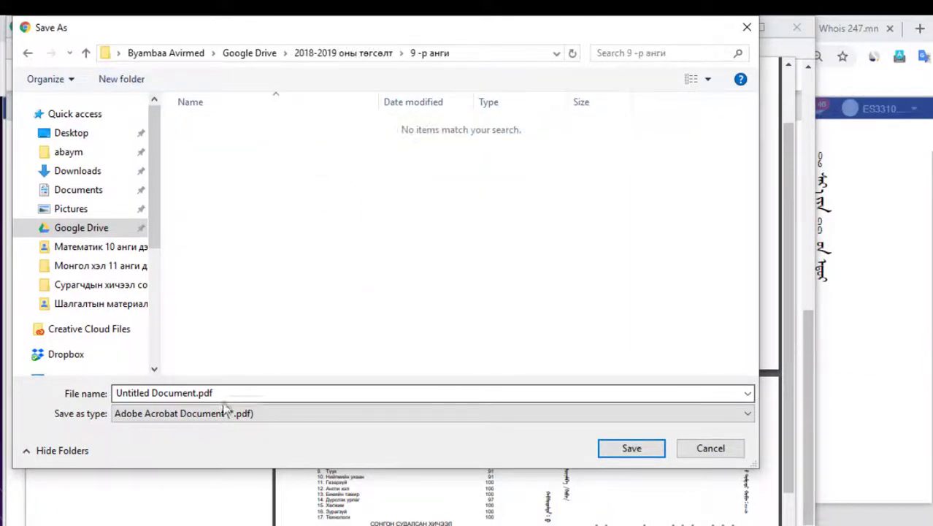
text(9A Эн)
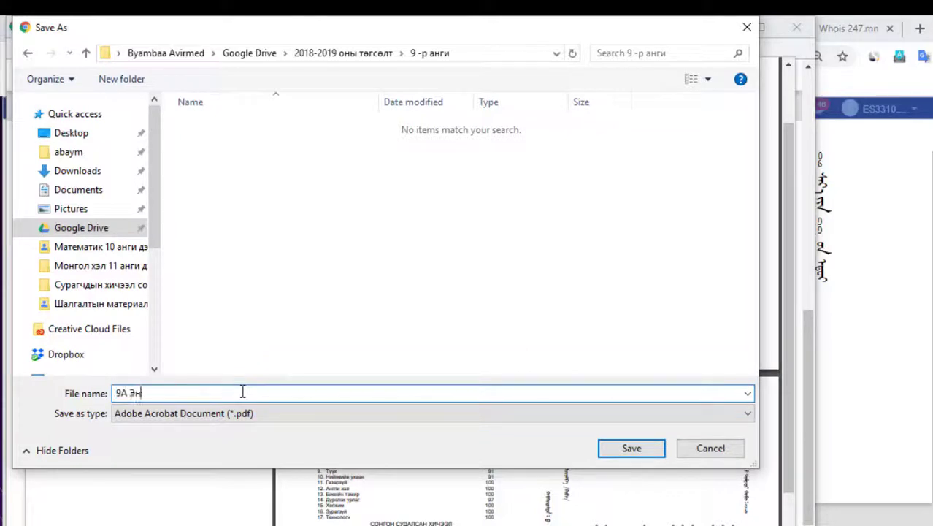
text(А Энхмаа)
key(Return)
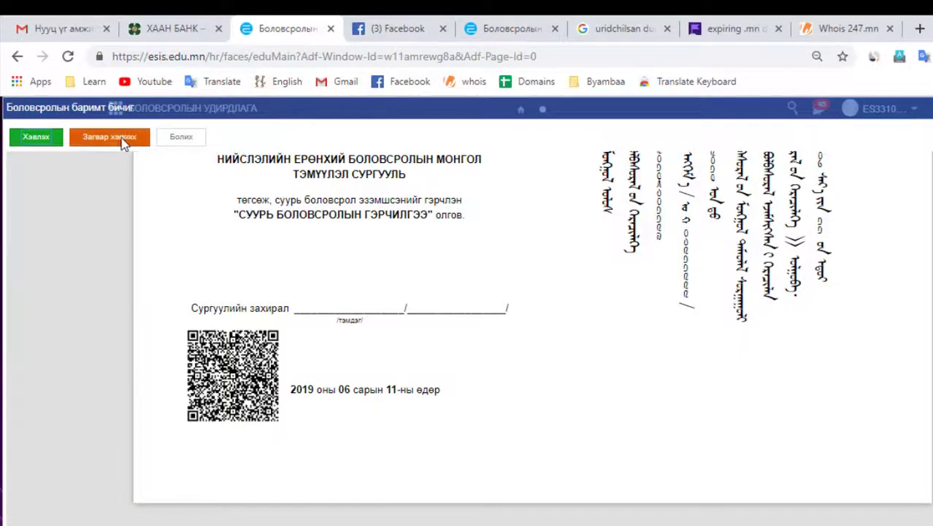
Preview the certificate template printout, then cancel without printing
click(103, 142)
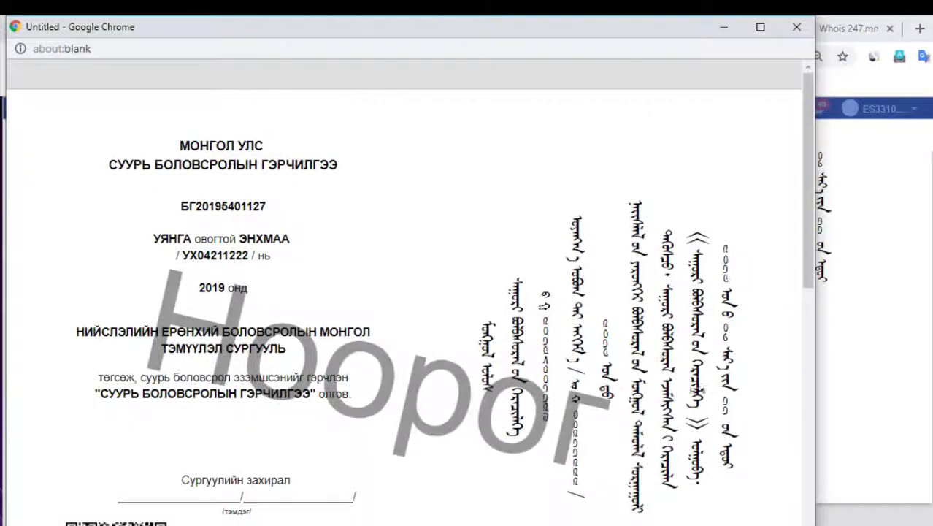
scroll(697, 387, down, 8)
scroll(698, 387, down, 10)
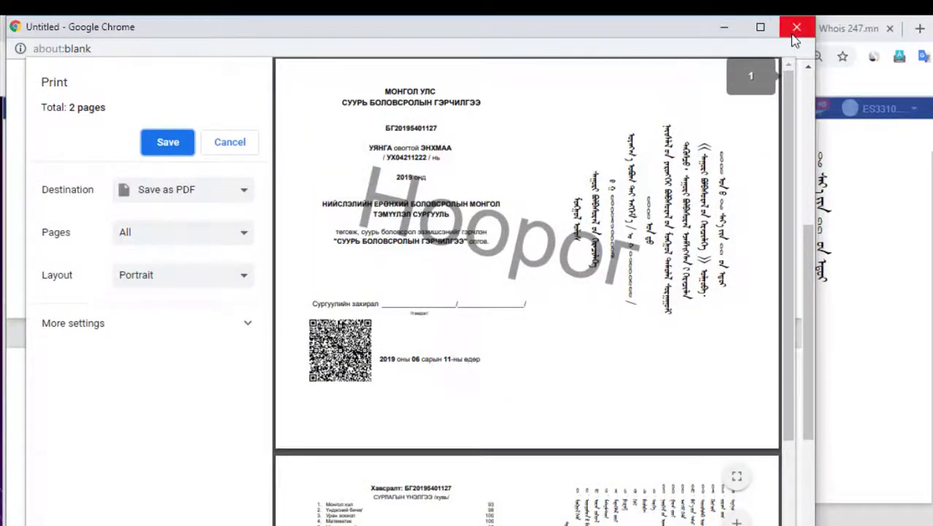
click(793, 35)
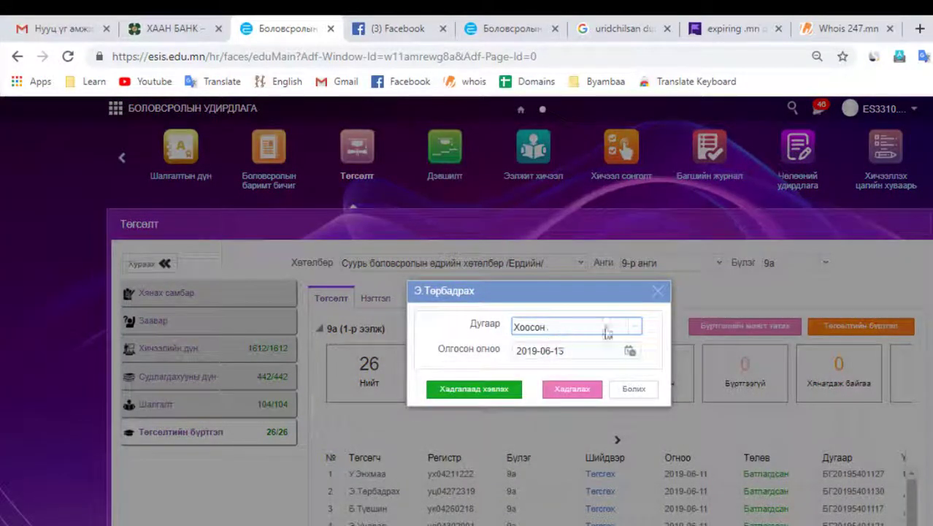
Assign blank number 100033438 to graduate 2
click(606, 332)
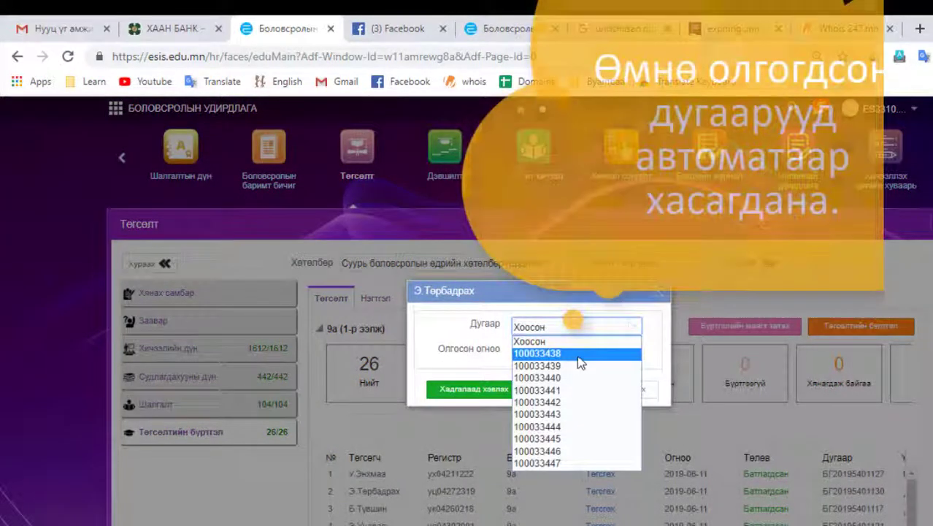
click(576, 353)
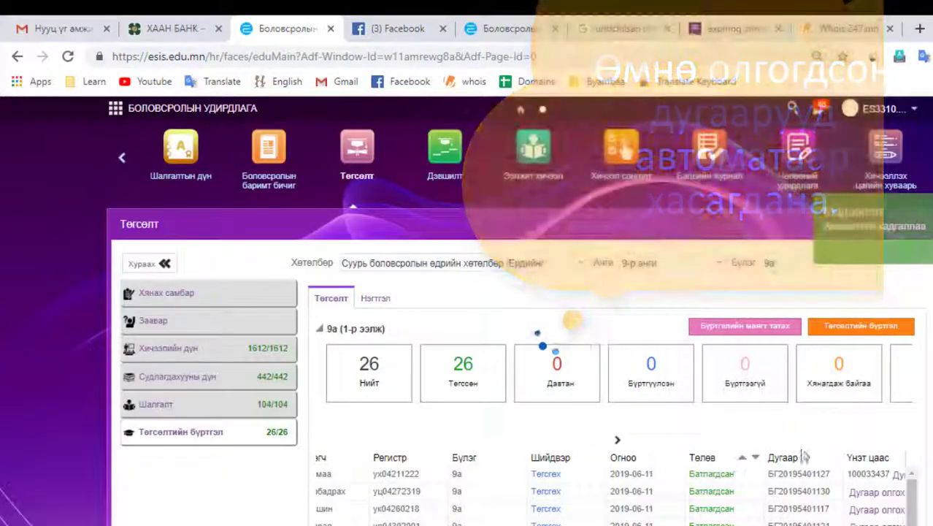
scroll(767, 454, down, 1)
scroll(803, 452, up, 1)
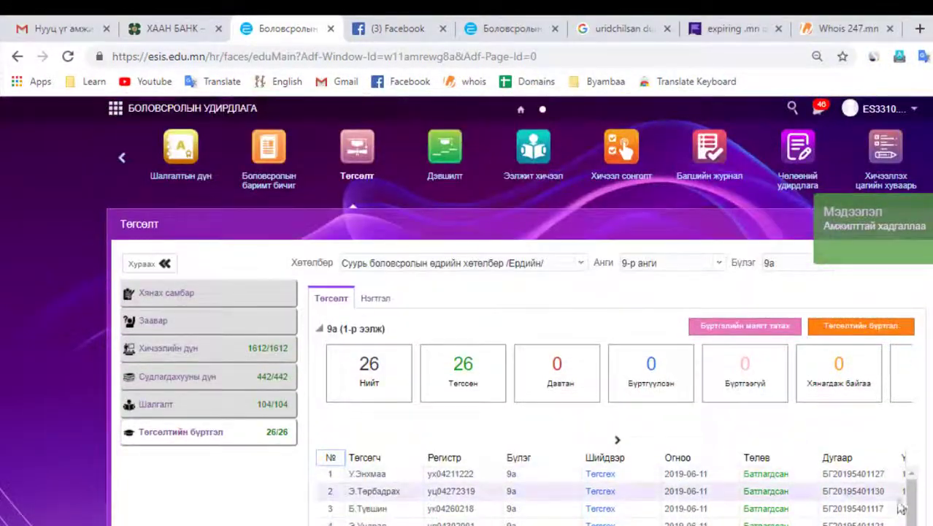
scroll(803, 452, down, 3)
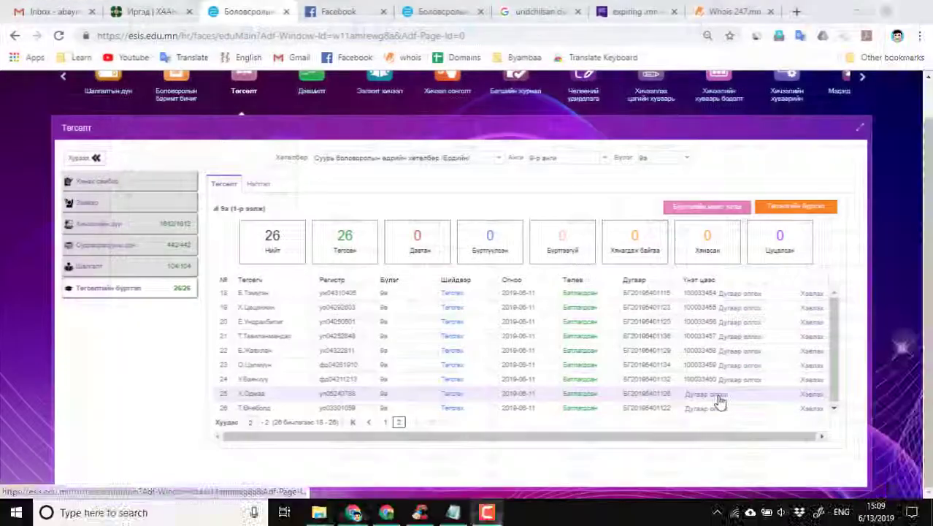
Assign blank numbers 100033461 and 100033462 to graduates 25 and 26
click(717, 398)
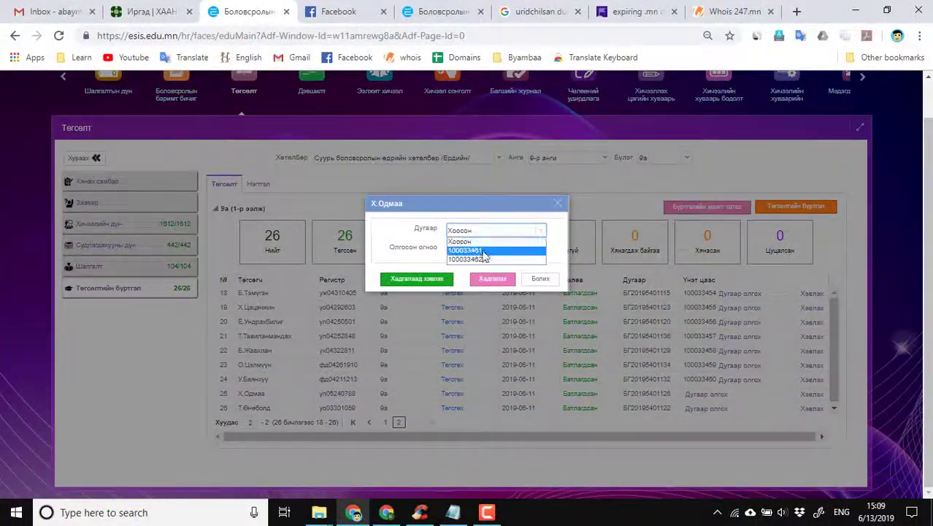
click(482, 251)
click(494, 280)
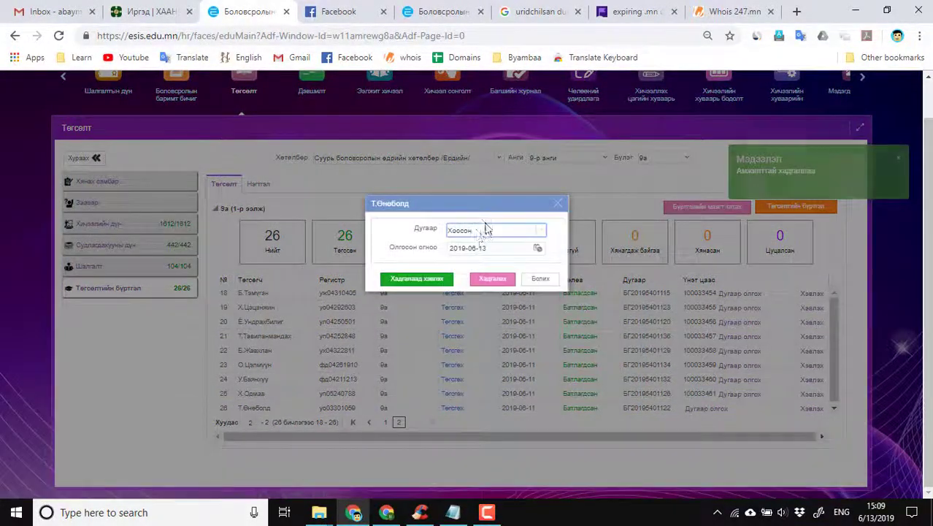
click(485, 230)
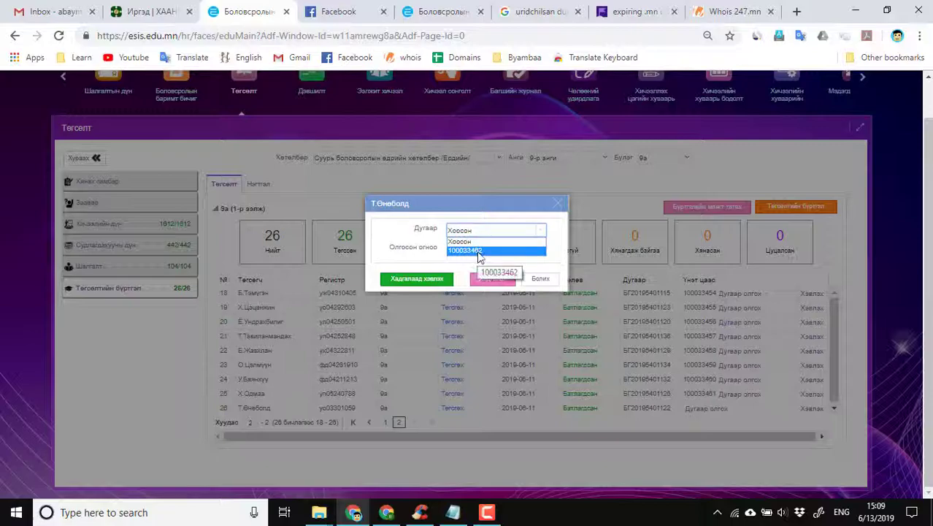
click(479, 251)
click(491, 279)
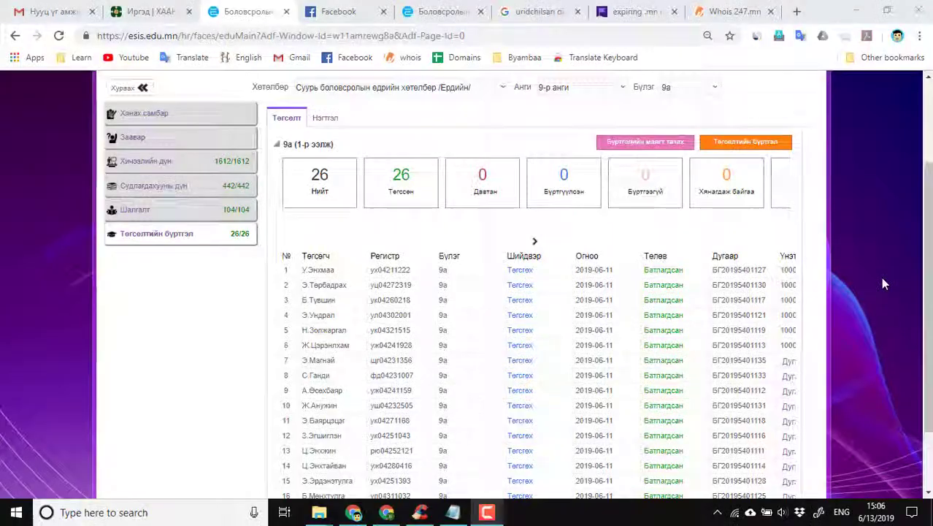
scroll(881, 277, down, 1)
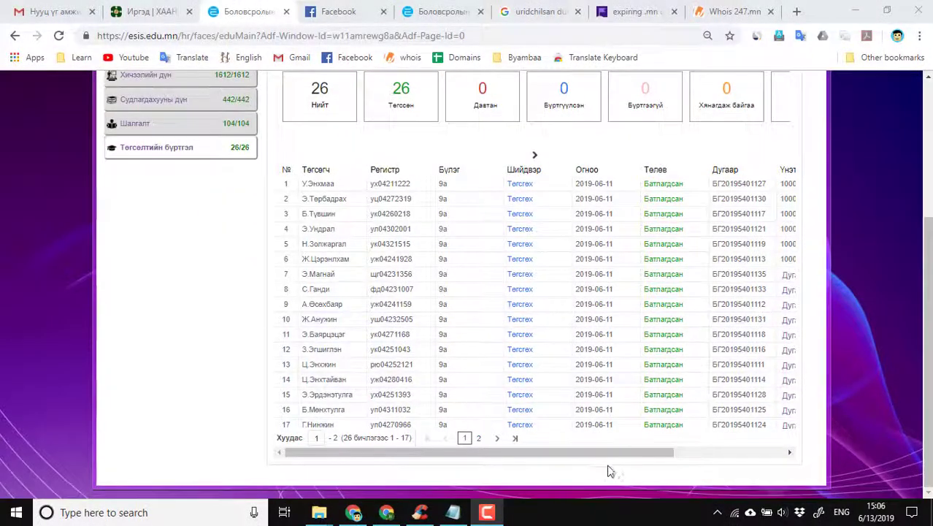
Save blank number 100033443 for graduate 7, then zoom the page out two steps
click(692, 454)
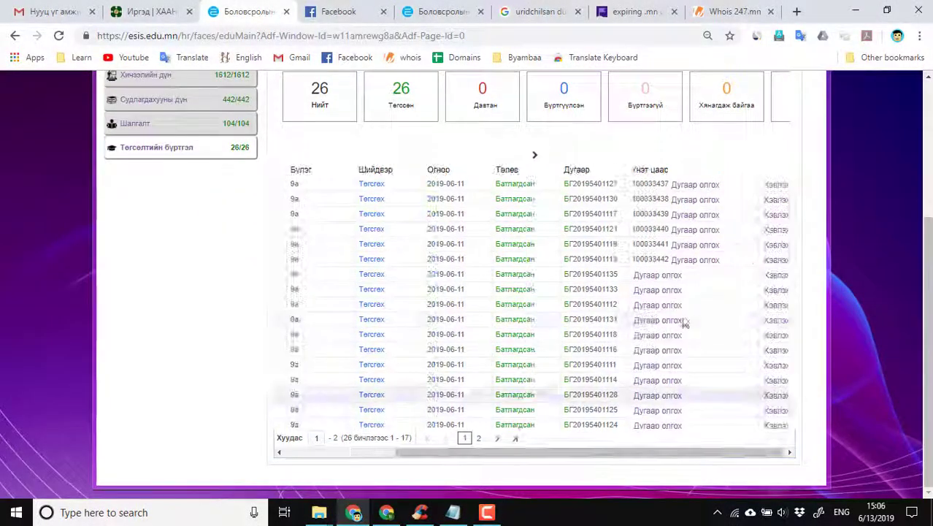
click(666, 273)
click(481, 271)
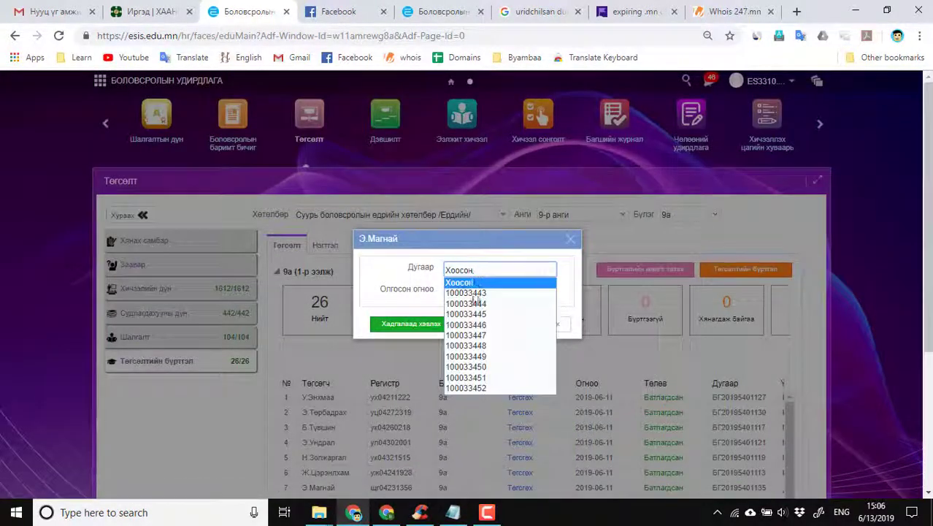
click(474, 280)
click(493, 325)
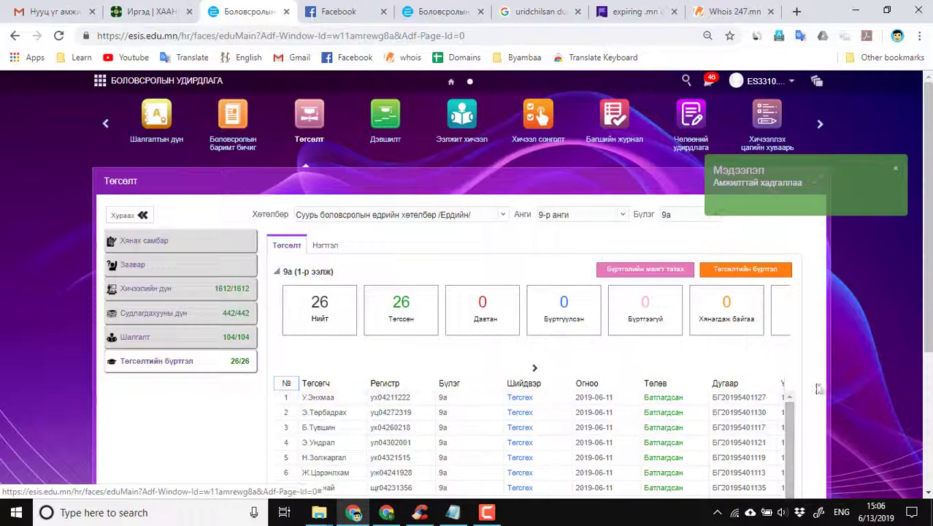
scroll(819, 389, down, 3)
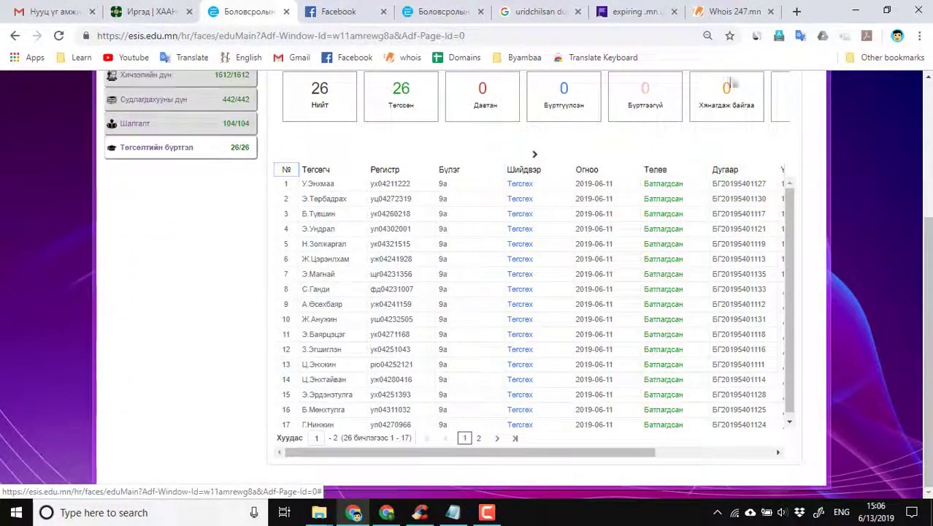
key(ctrl+minus)
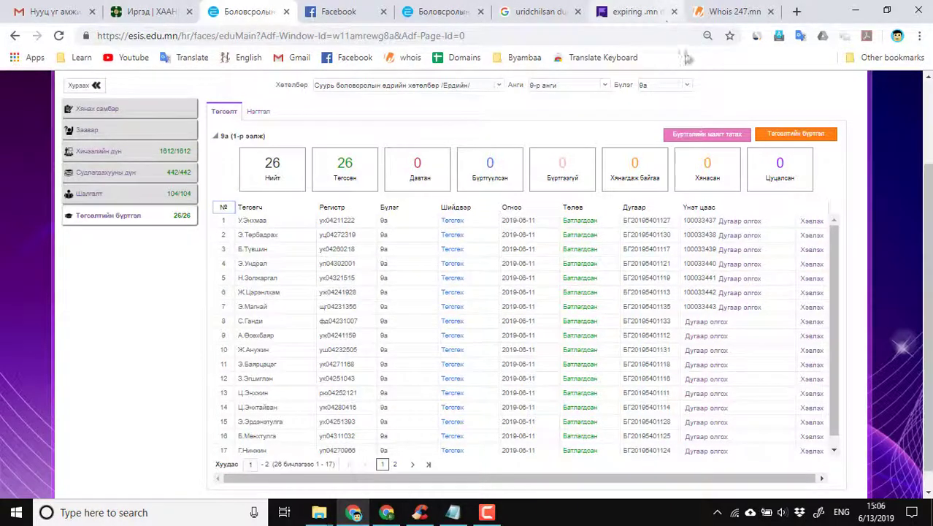
key(ctrl+minus)
Assign blank number 100033444 to graduate 8 and save it
key(ctrl+plus)
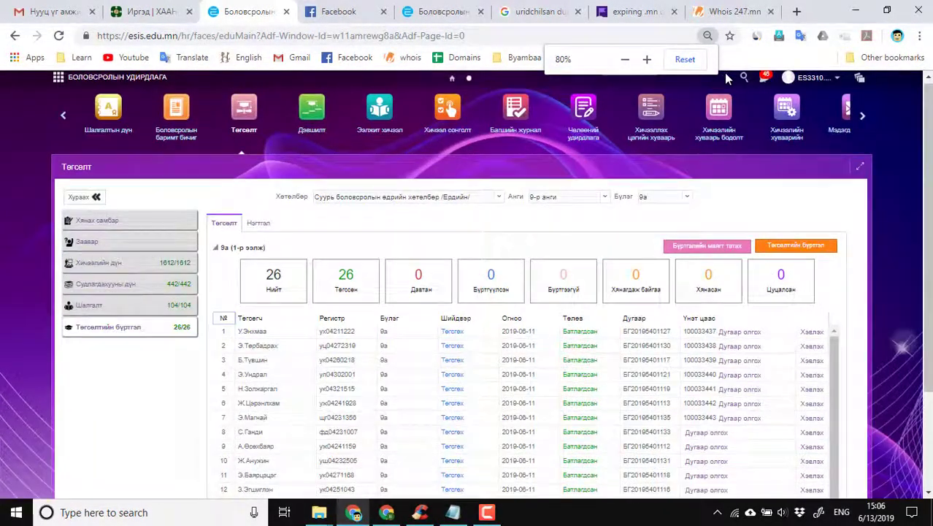
click(708, 36)
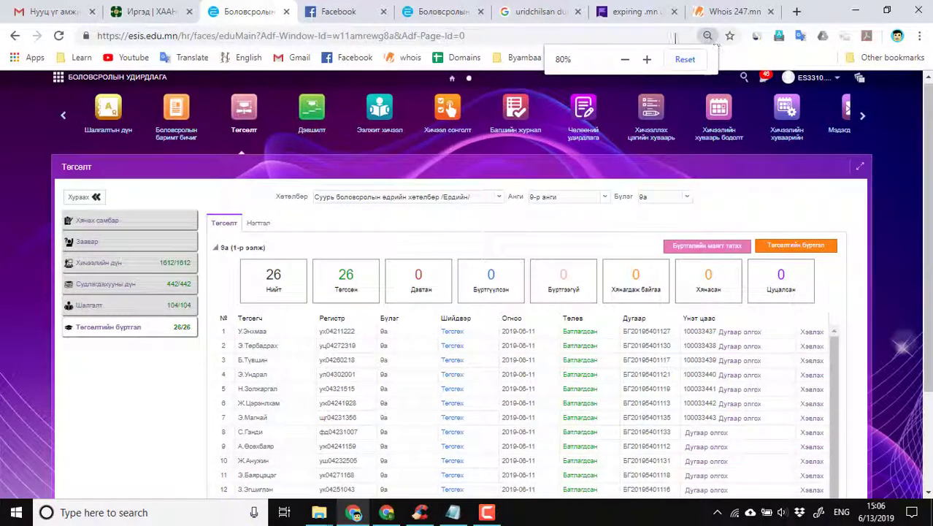
scroll(847, 223, down, 2)
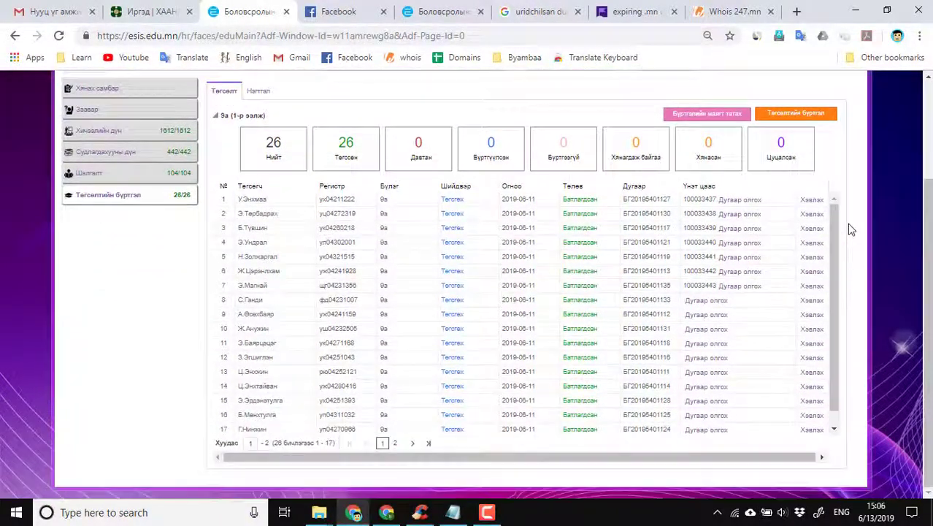
click(697, 300)
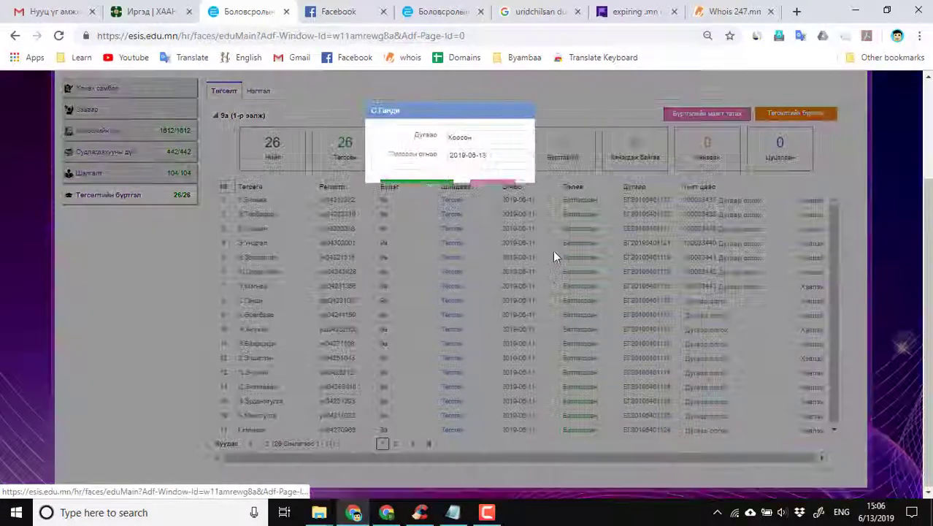
click(489, 138)
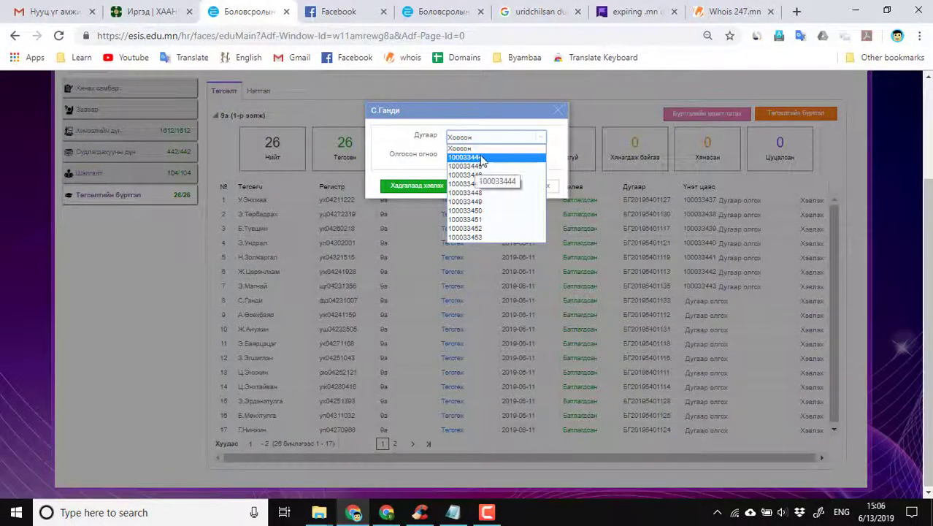
click(481, 157)
click(490, 185)
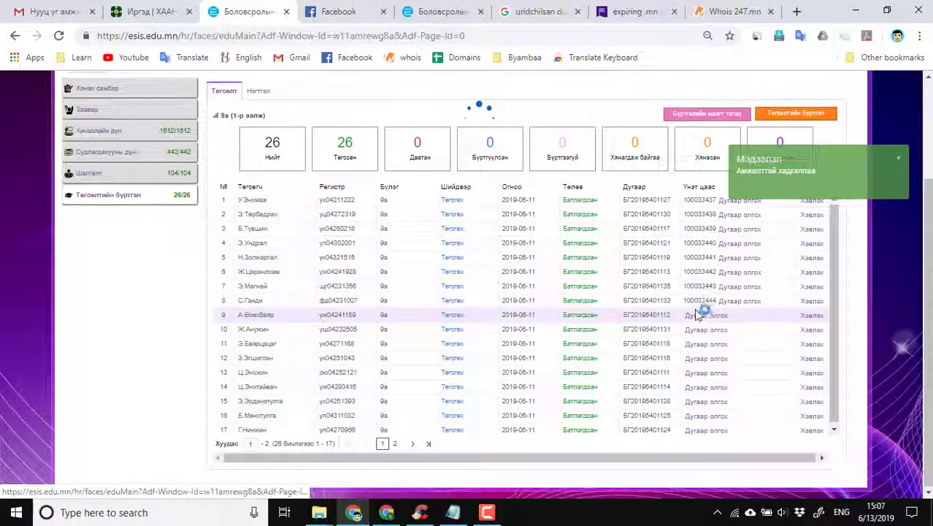
Assign blank numbers 100033445 and 100033446 to graduates 9 and 10
click(695, 310)
click(497, 138)
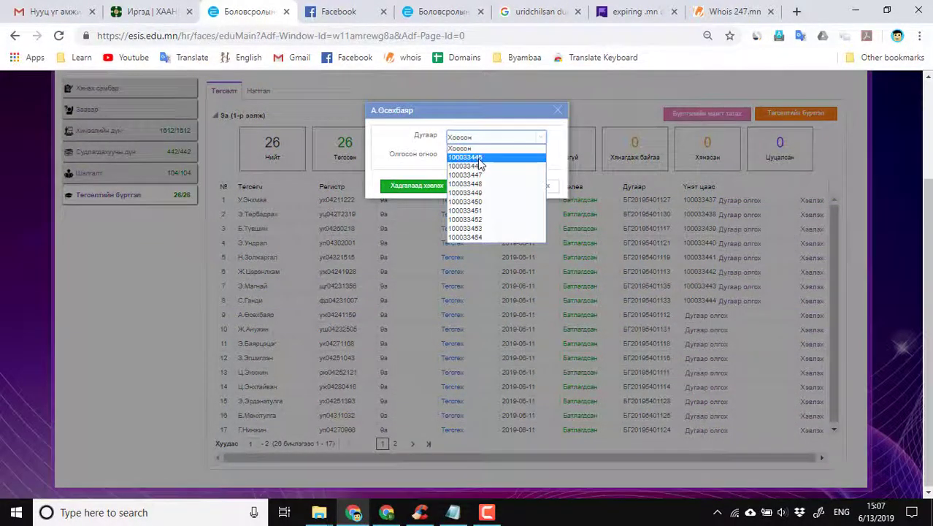
click(481, 158)
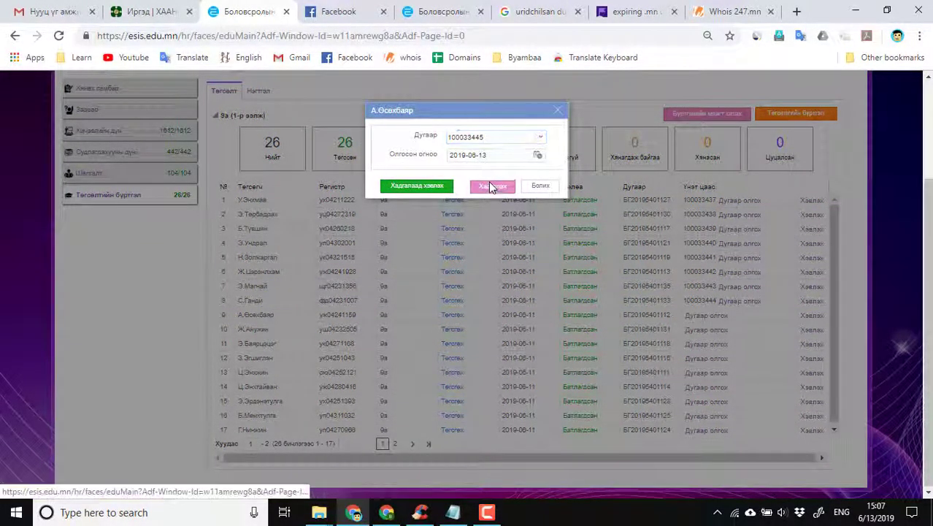
click(488, 184)
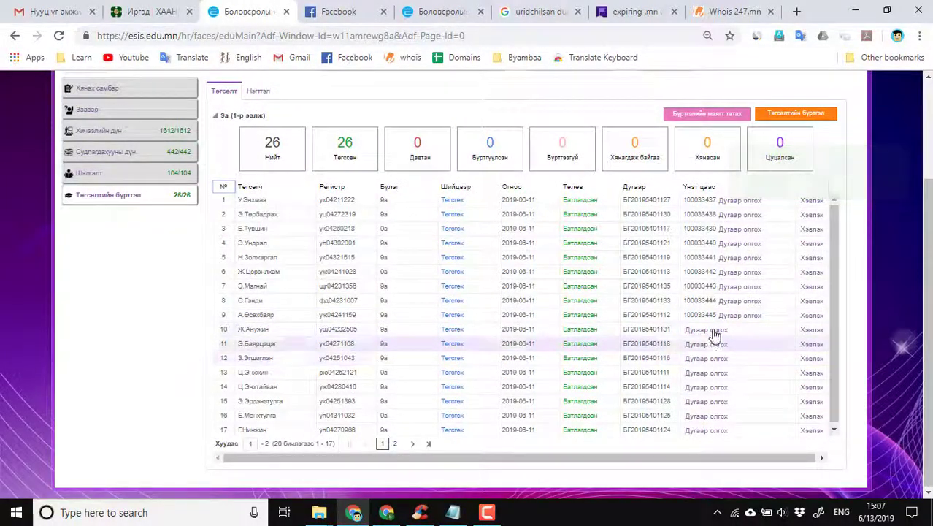
click(714, 333)
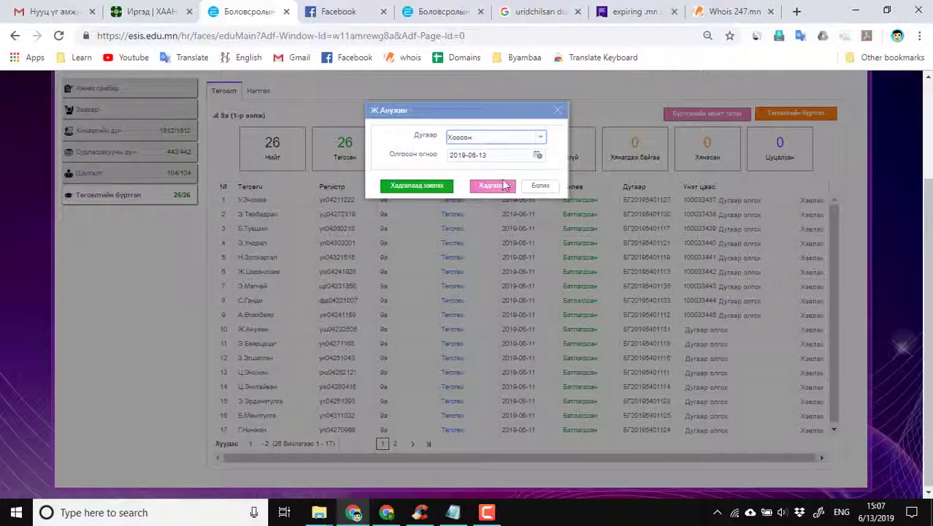
click(501, 137)
click(495, 157)
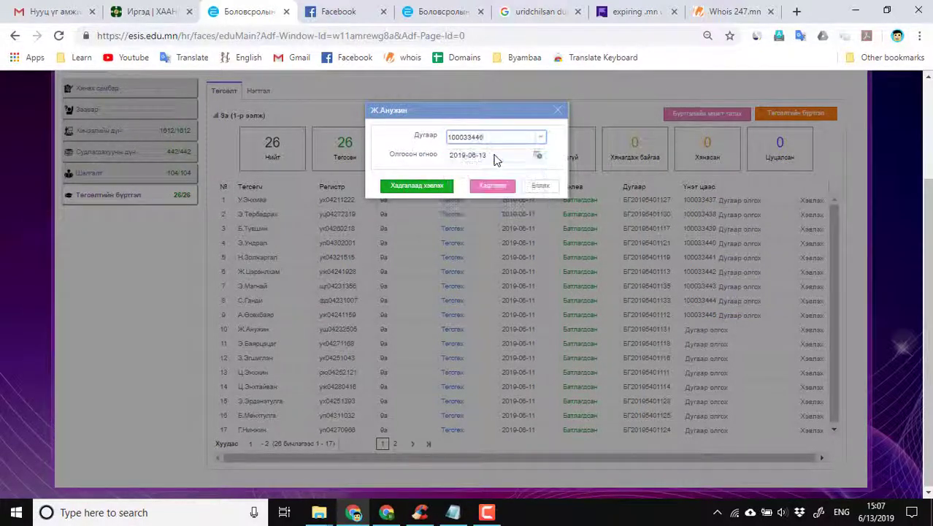
click(497, 185)
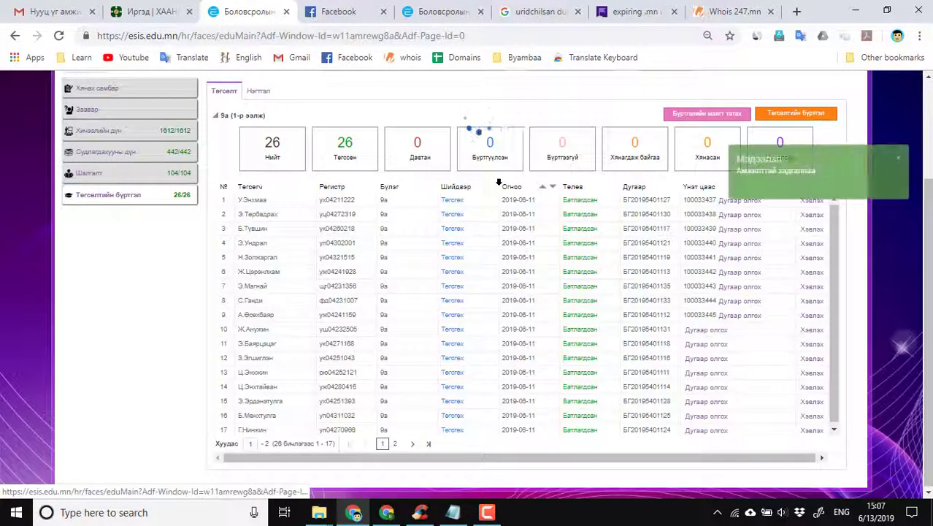